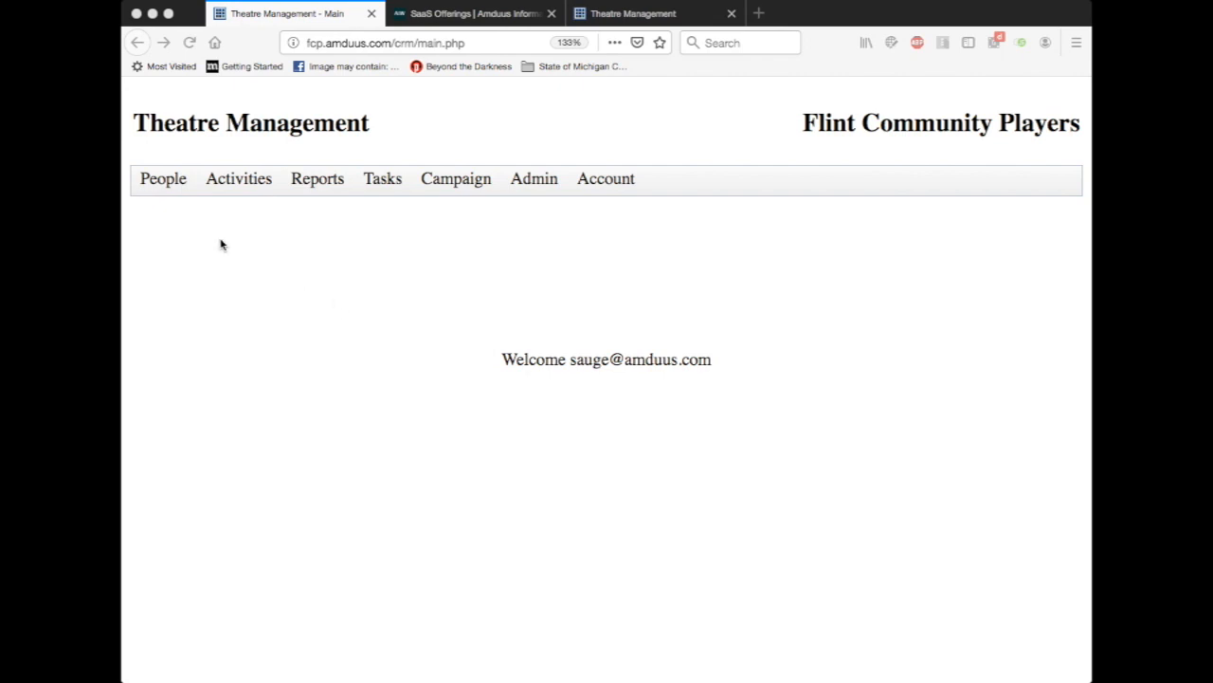
# Open the ETC vendor record from the vendor search.
pyautogui.click(171, 185)
pyautogui.click(171, 186)
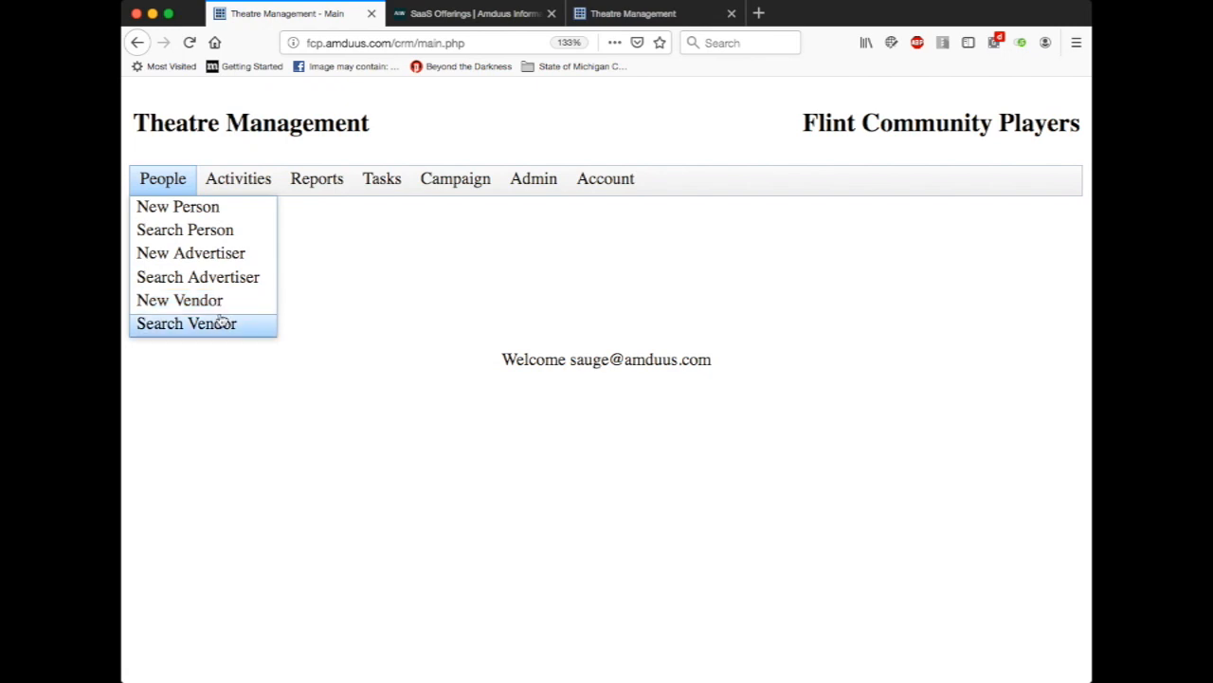
pyautogui.click(222, 322)
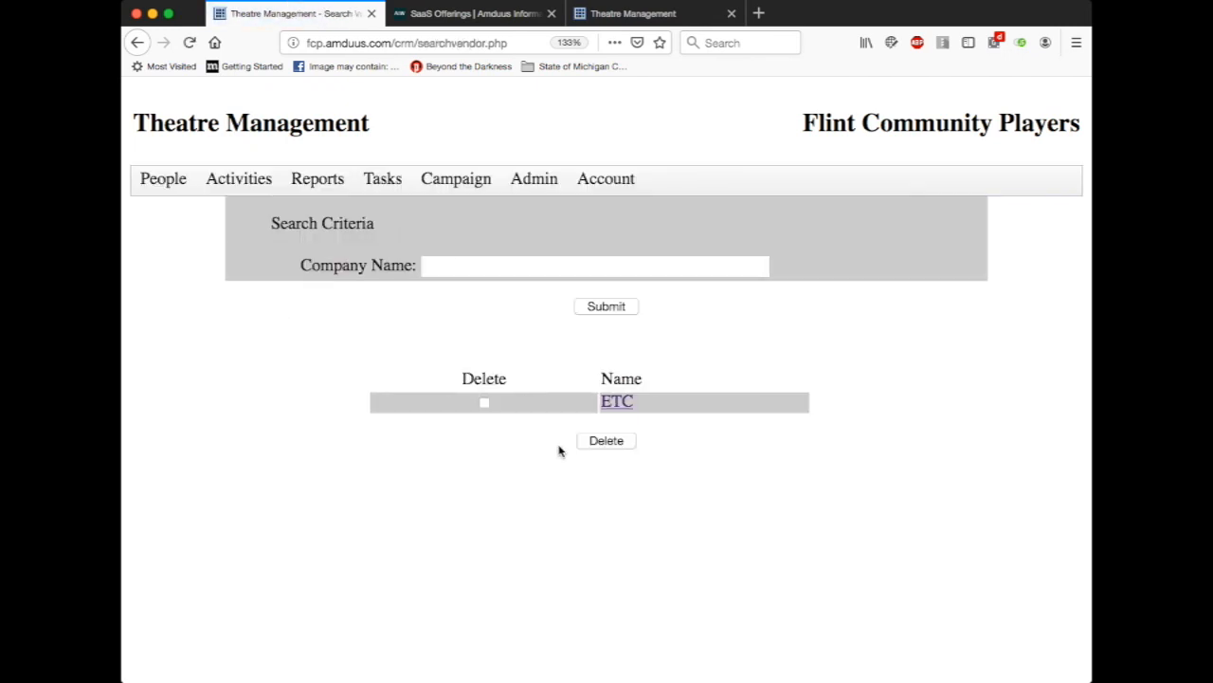
pyautogui.click(630, 405)
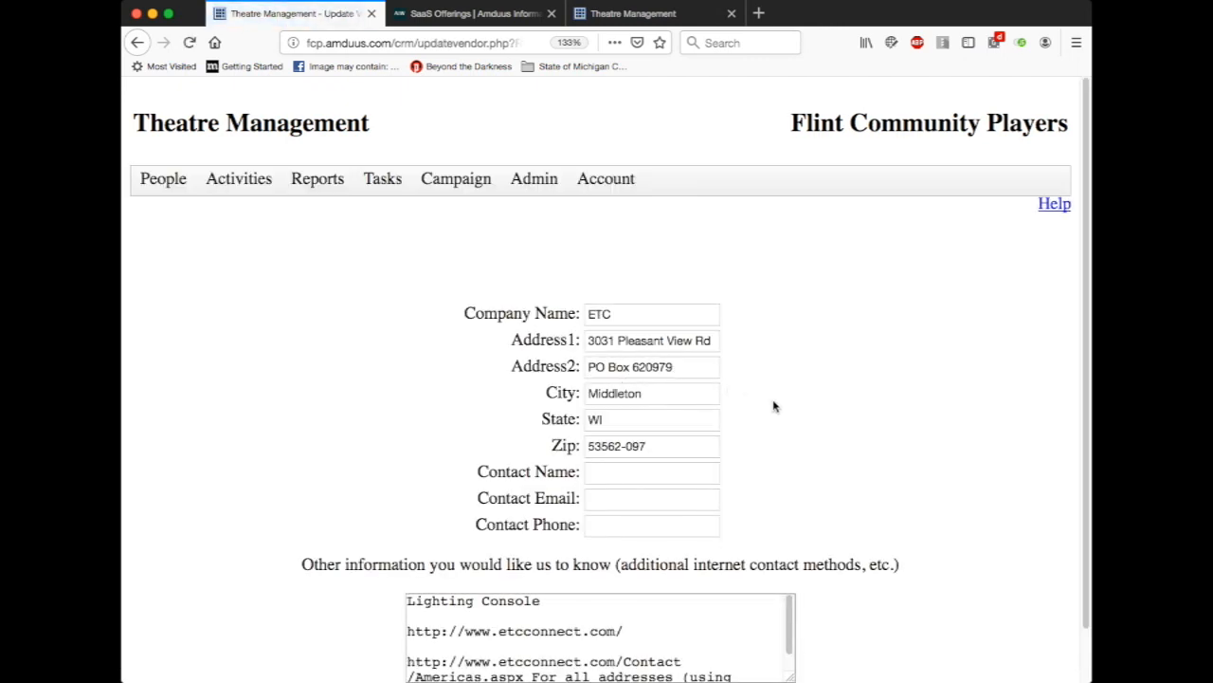
# Enlarge the other-information box on the ETC vendor record and examine the company details and notes.
pyautogui.scroll(-1, 786, 400)
pyautogui.scroll(-1, 786, 399)
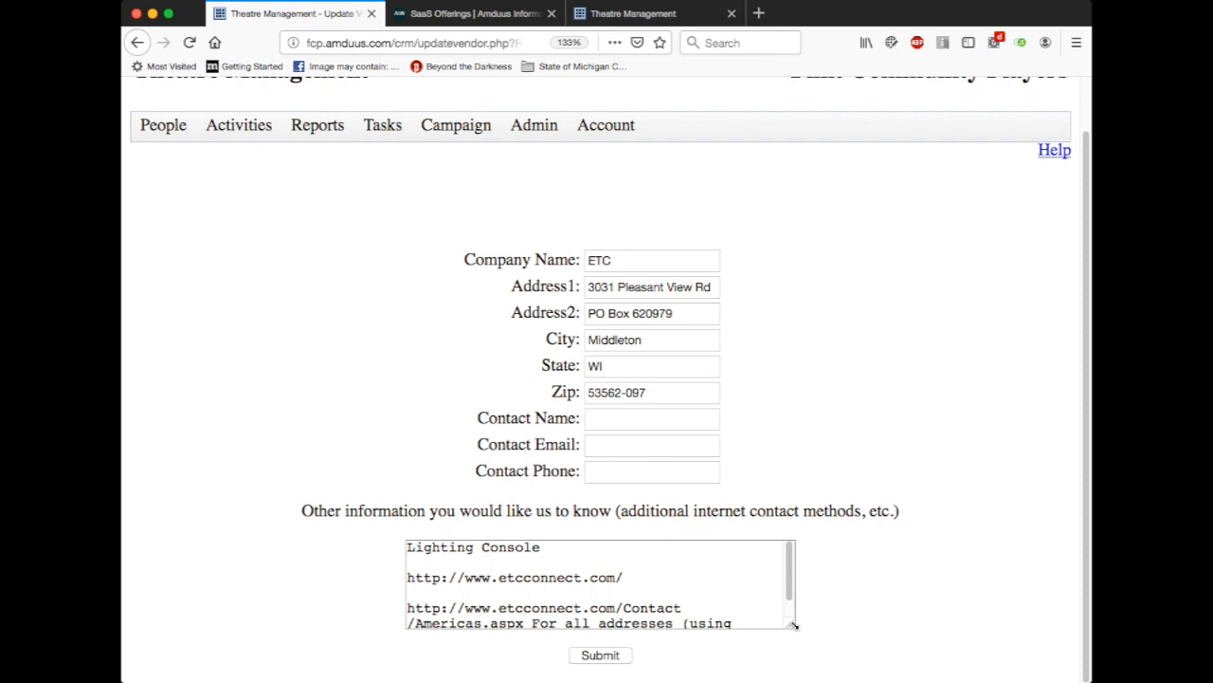
pyautogui.moveTo(793, 625); pyautogui.dragTo(823, 680)
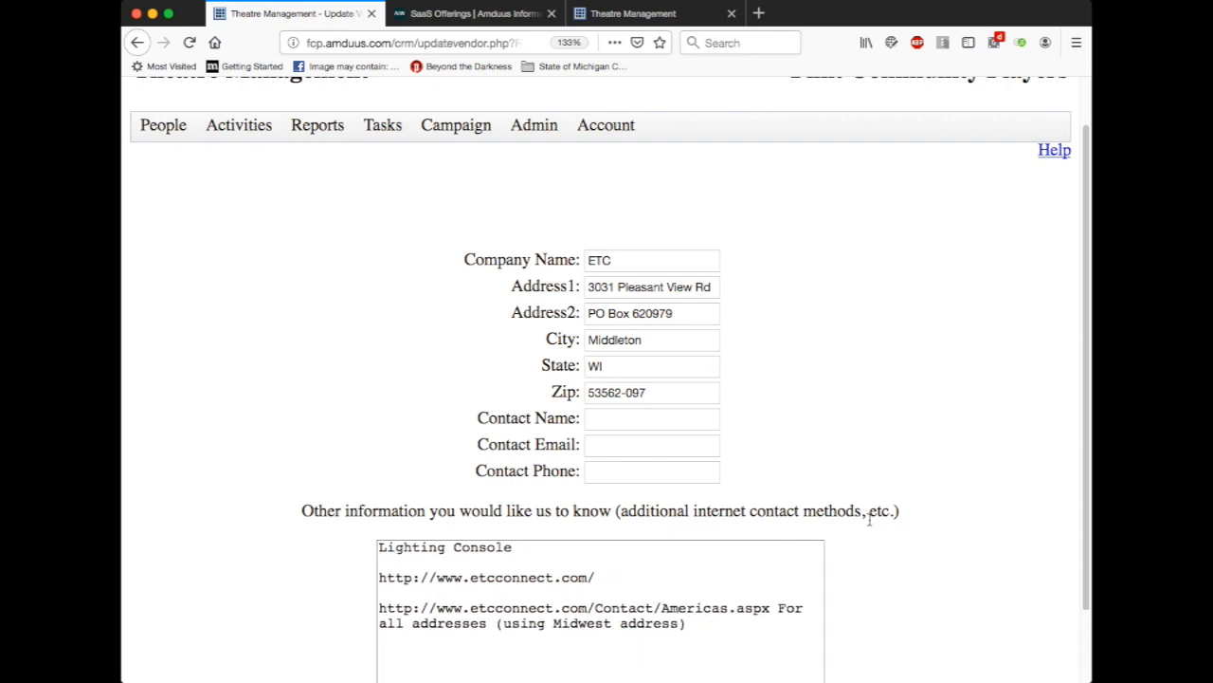
pyautogui.scroll(-2, 869, 518)
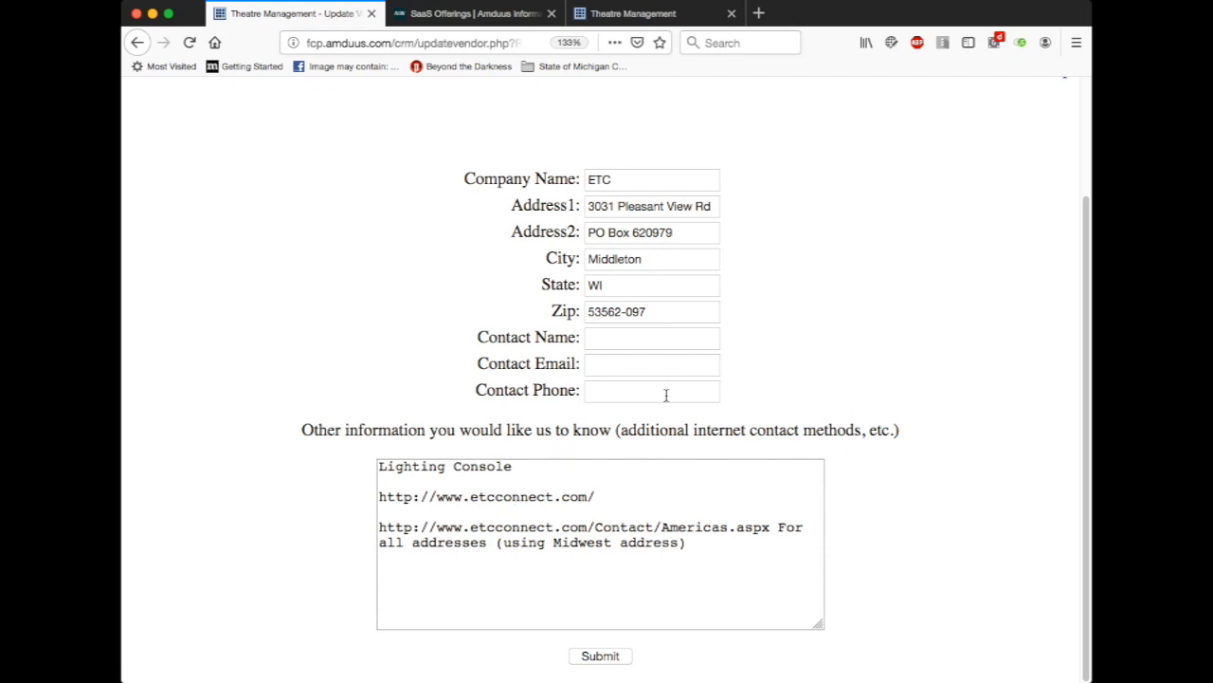
pyautogui.click(594, 584)
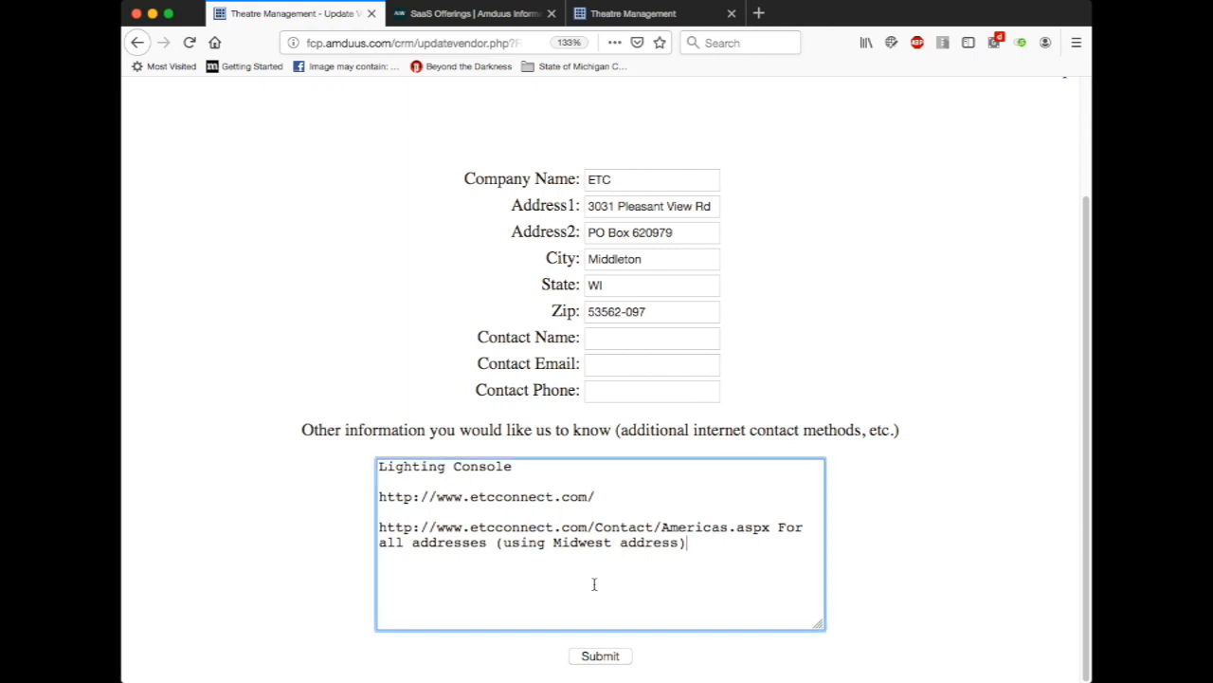
pyautogui.click(916, 537)
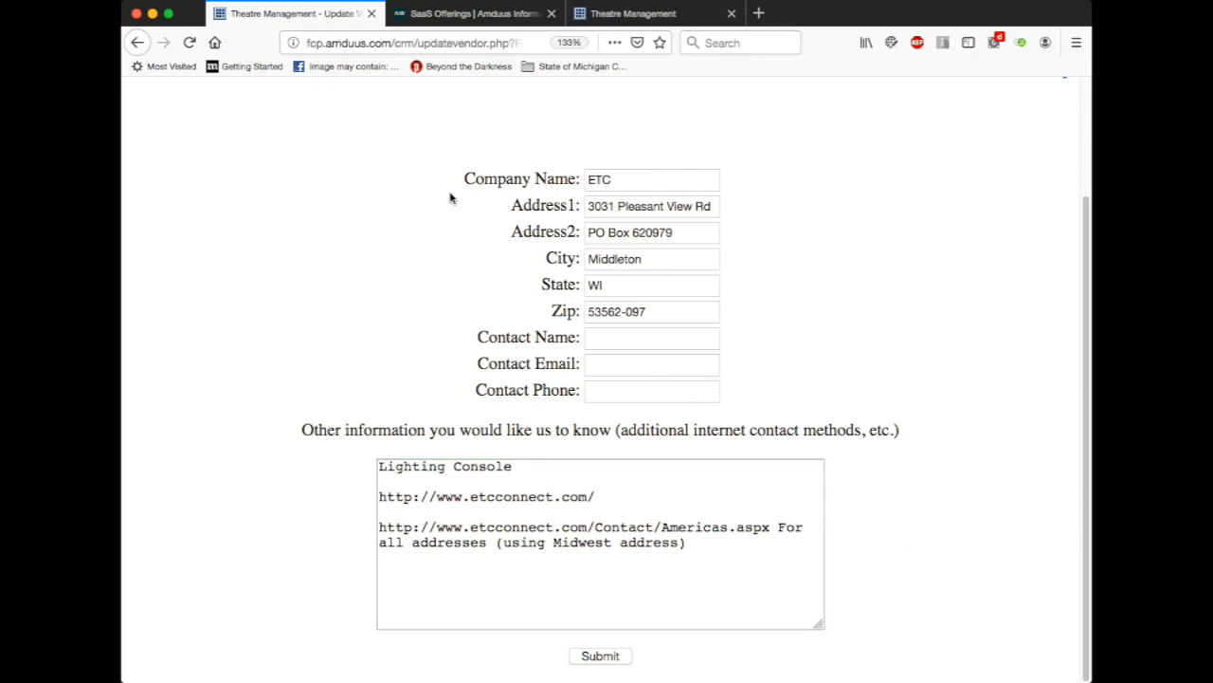
pyautogui.scroll(3, 202, 95)
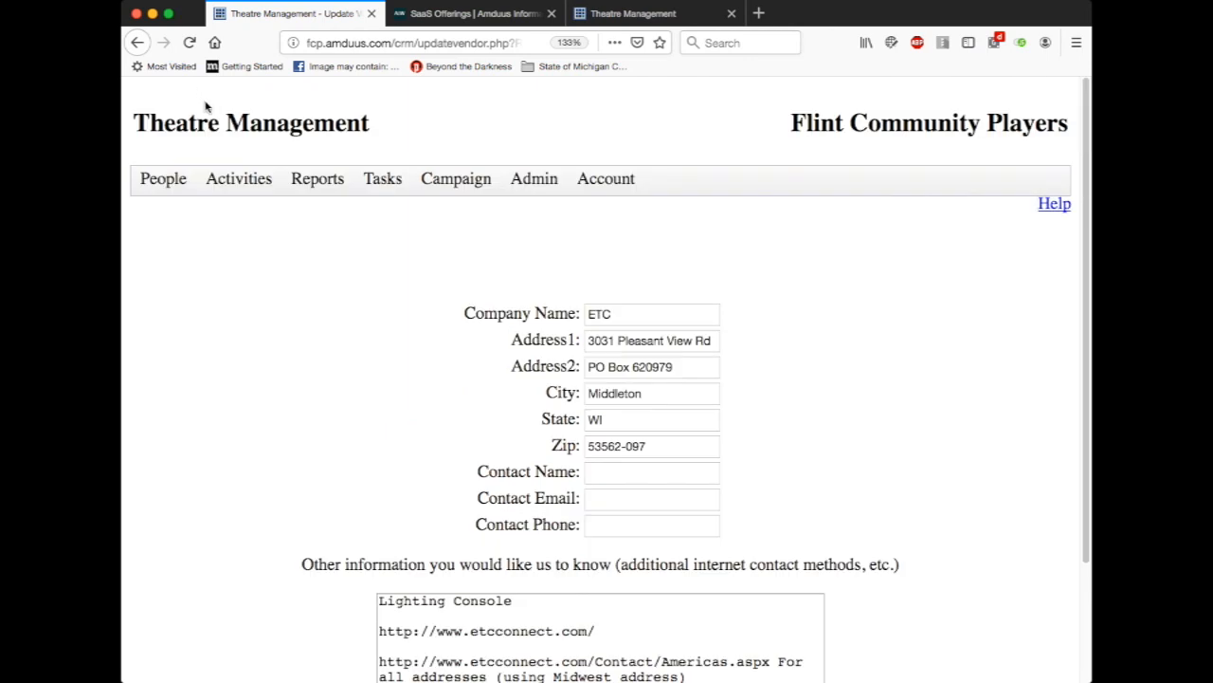
# Open a blank new vendor form and examine its company, contact and other-information fields.
pyautogui.click(161, 190)
pyautogui.click(186, 299)
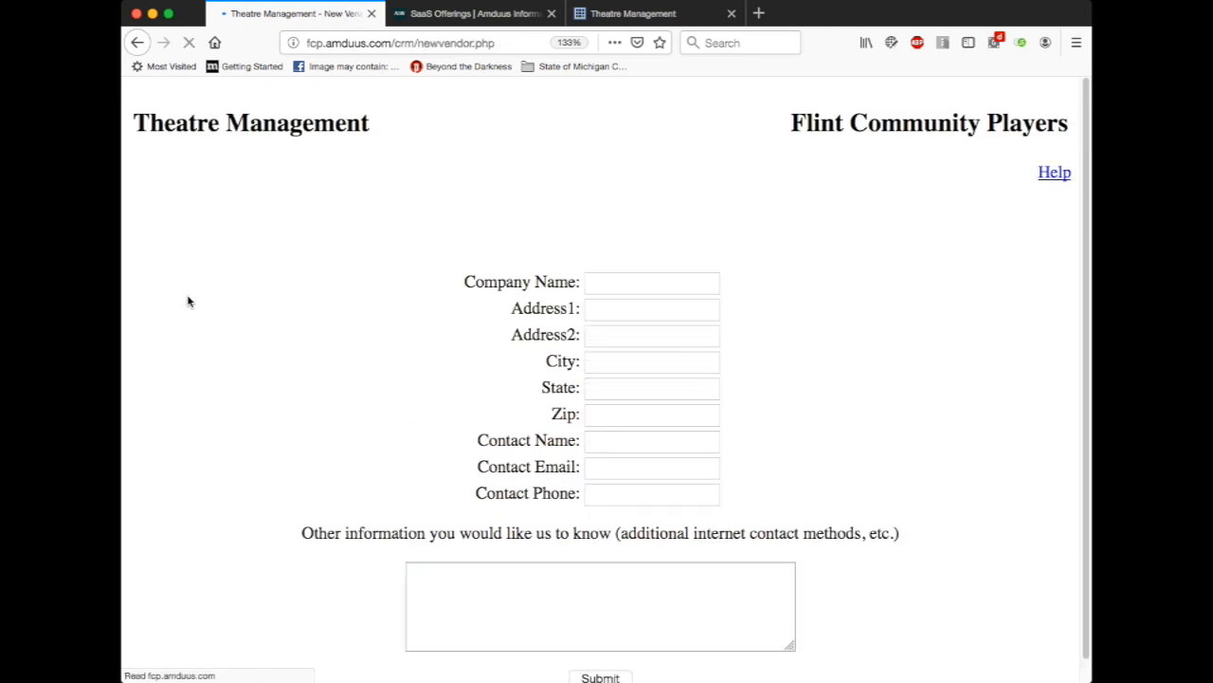
pyautogui.scroll(-1, 391, 384)
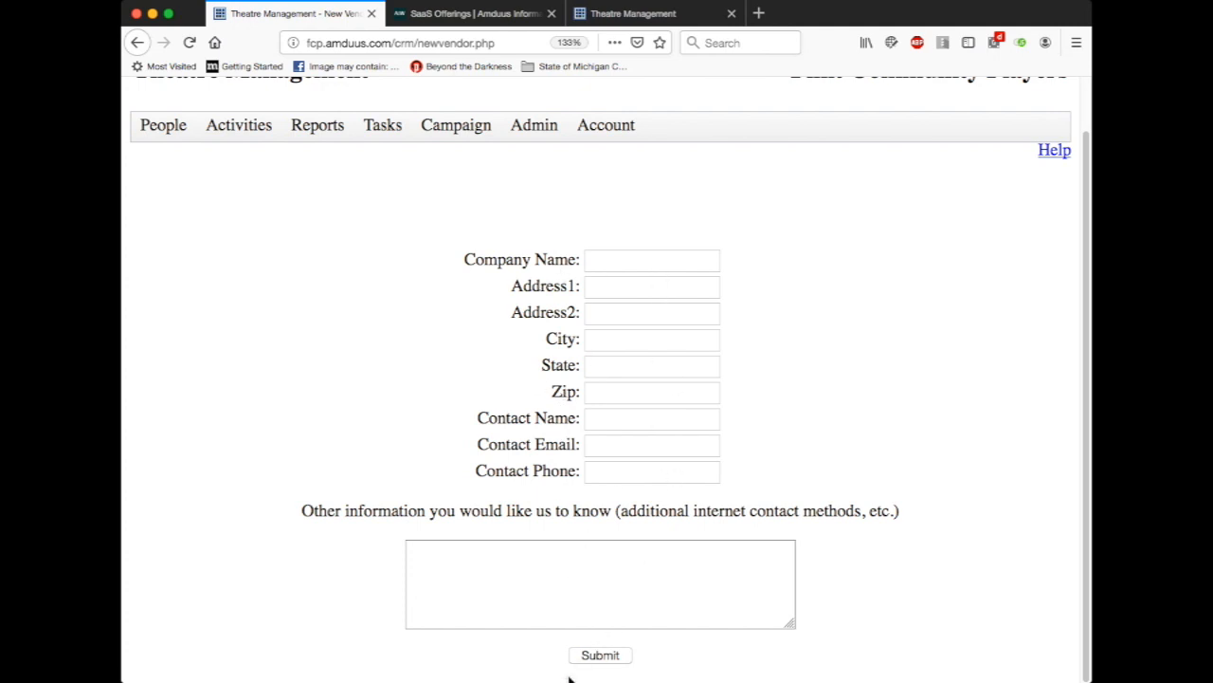
# List the vendors again through the vendor search and mark ETC for deletion.
pyautogui.moveTo(168, 138)
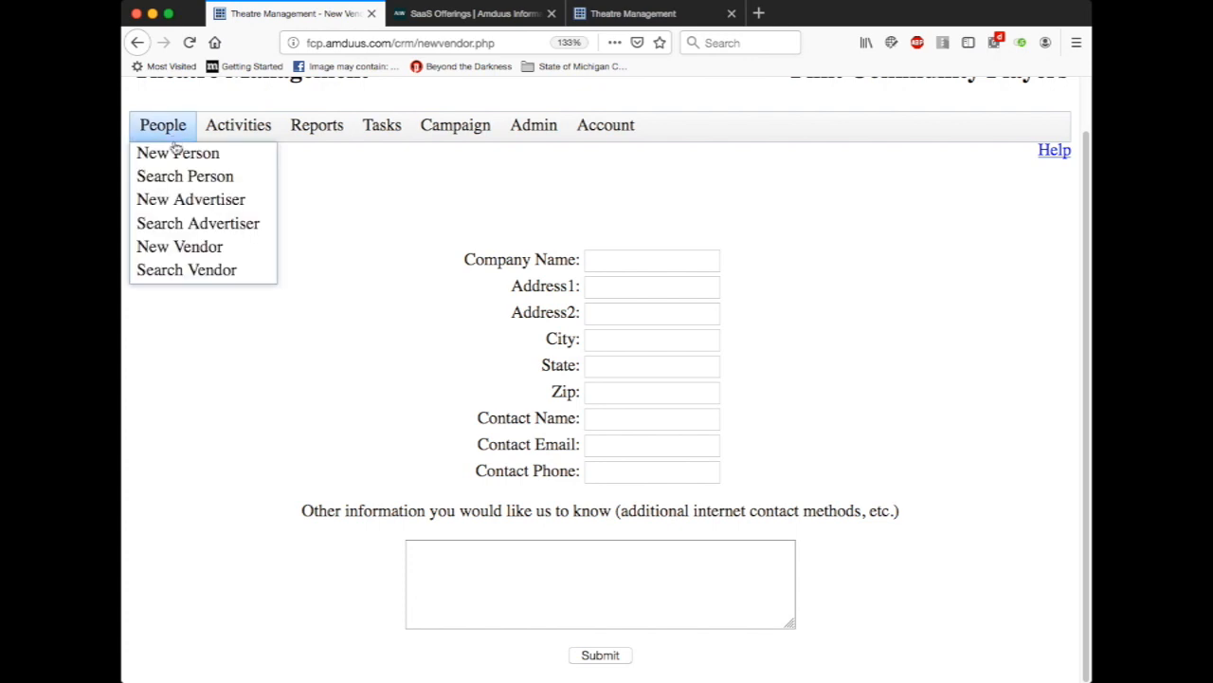
pyautogui.click(193, 268)
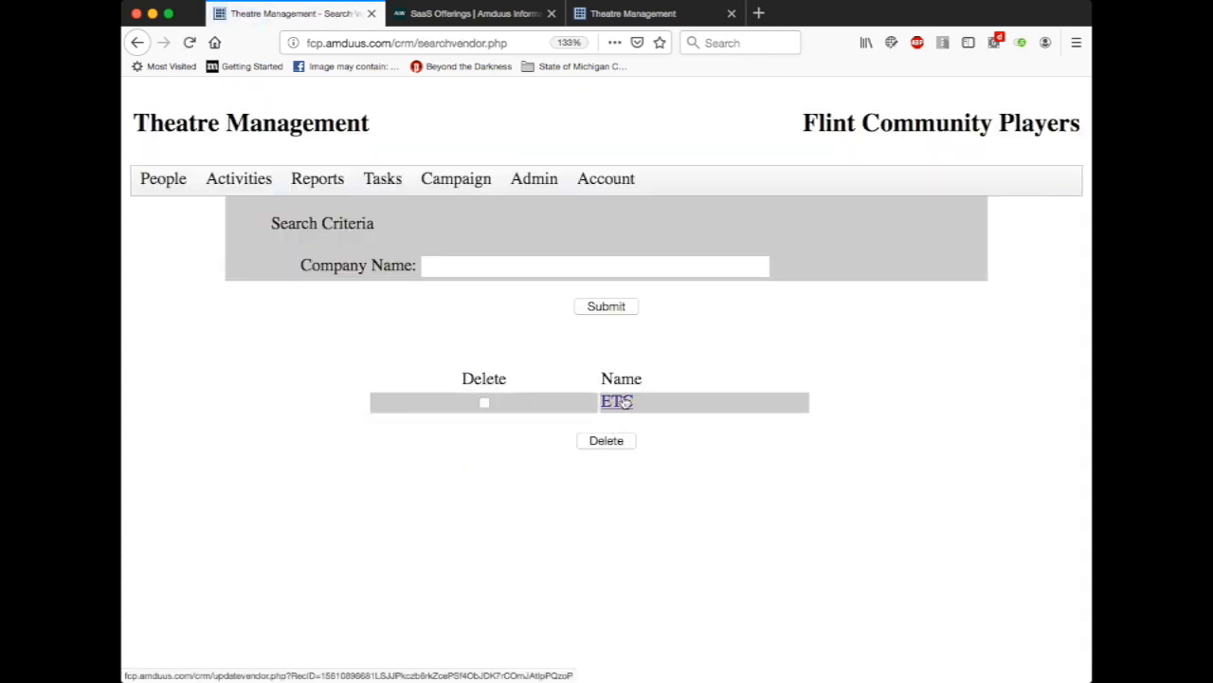
pyautogui.click(485, 404)
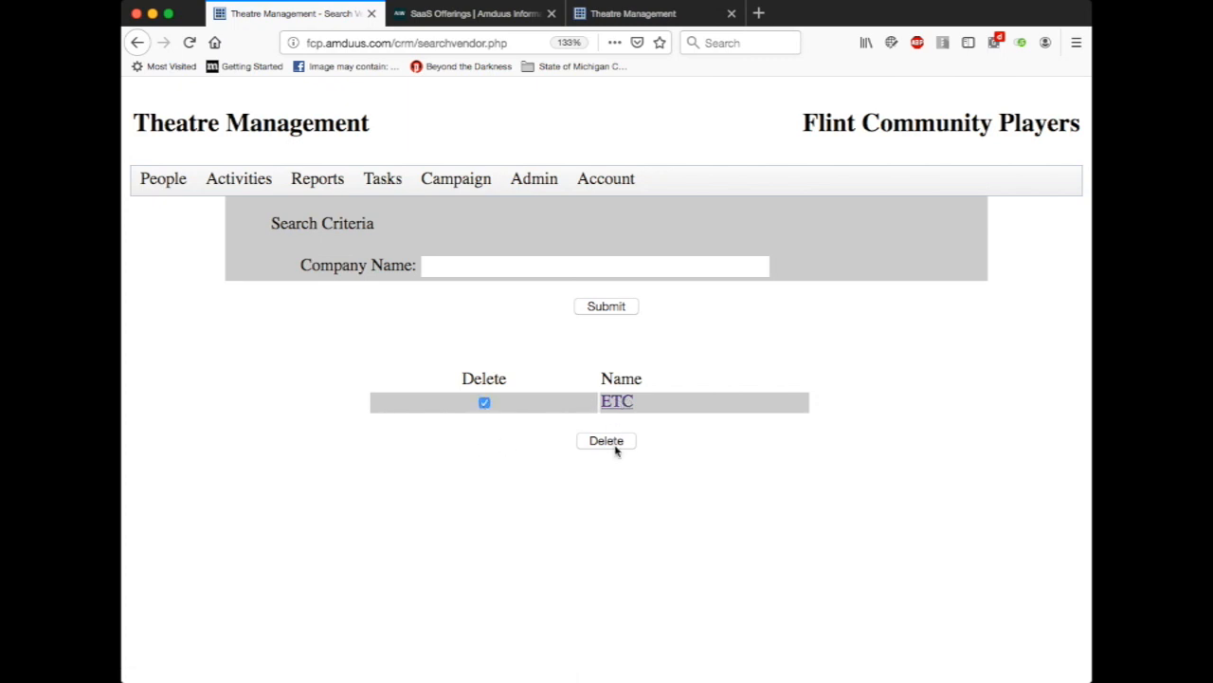
# Open a blank new advertiser form and examine its company information, general note and contact fields.
pyautogui.click(181, 188)
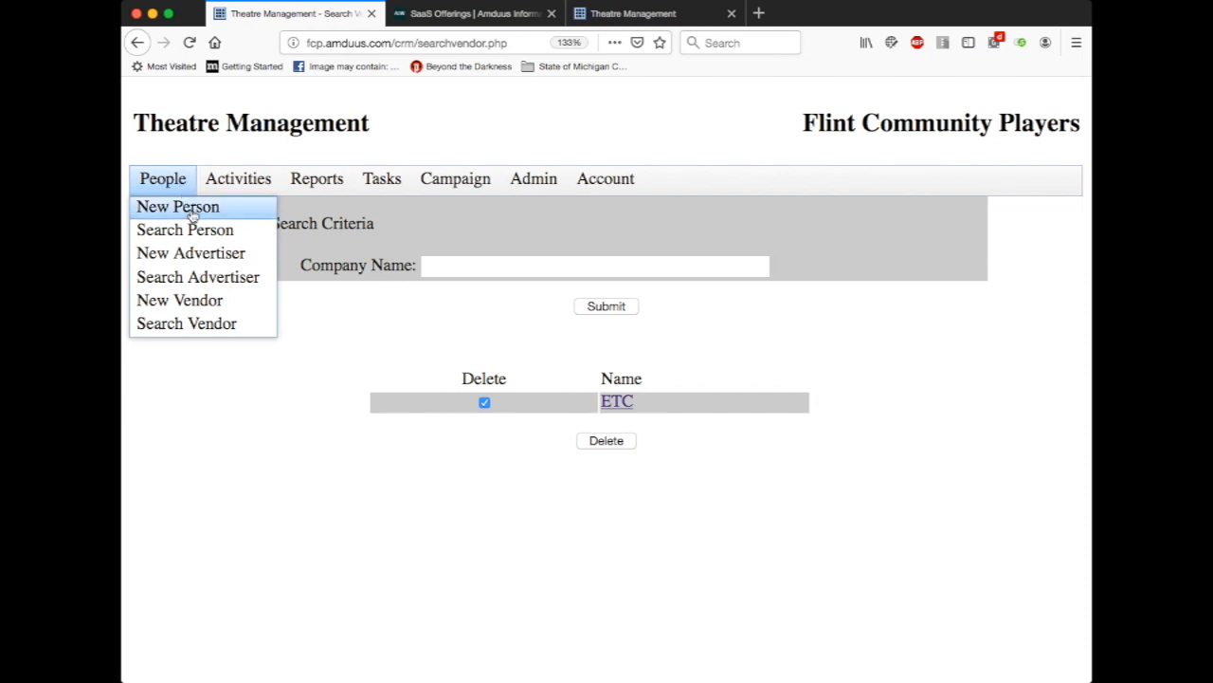
pyautogui.click(204, 256)
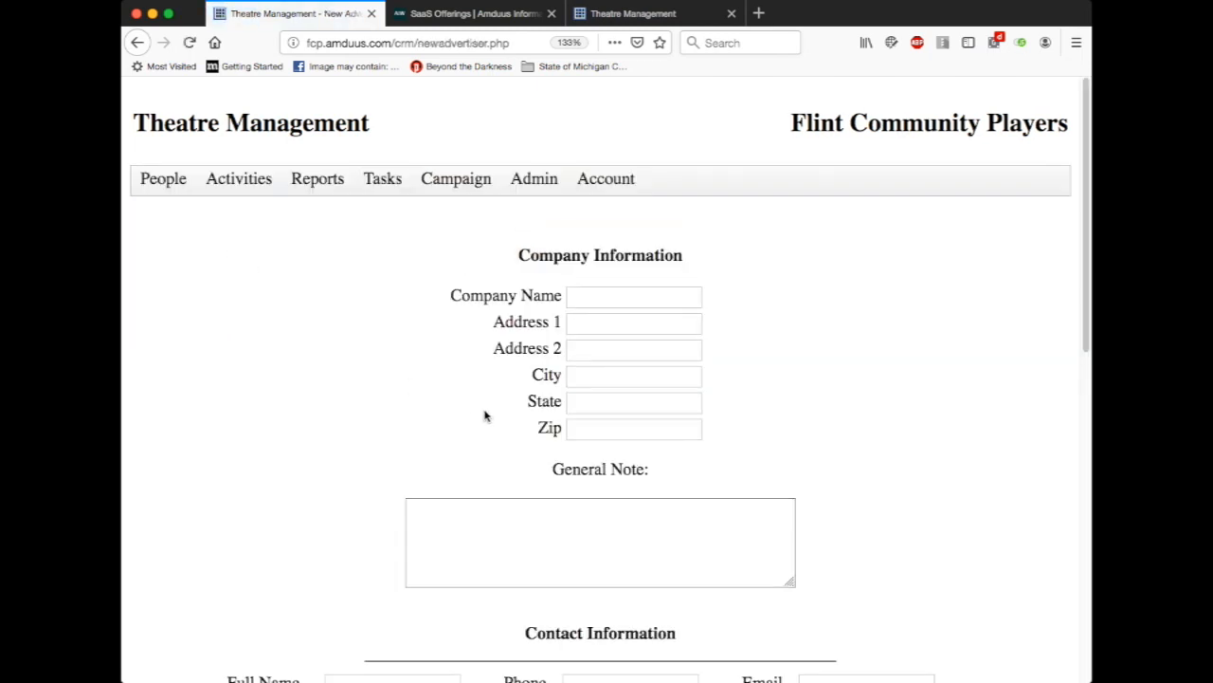
pyautogui.scroll(-3, 398, 413)
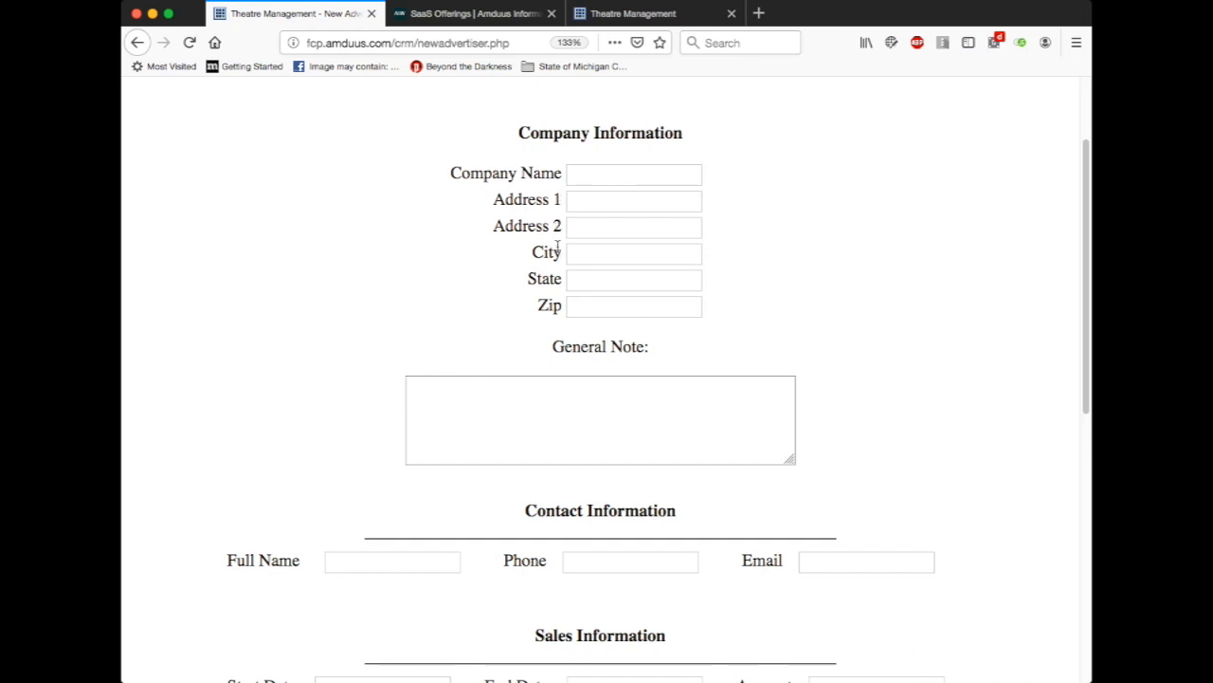
pyautogui.click(567, 440)
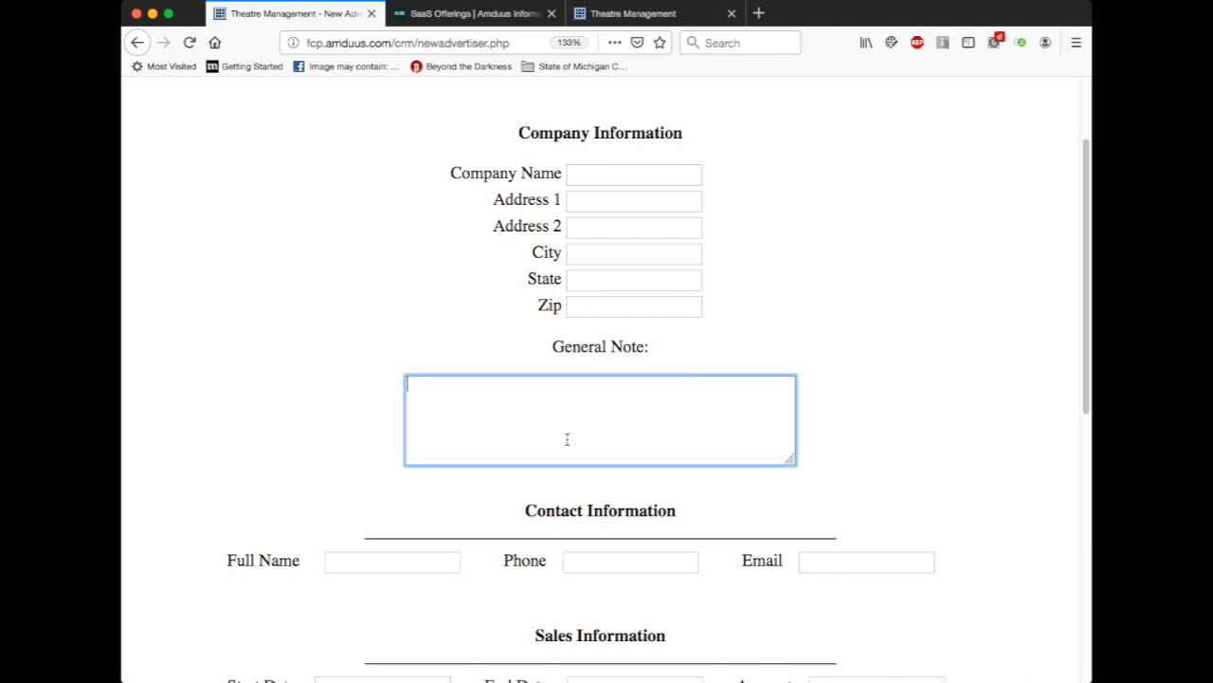
pyautogui.scroll(-4, 305, 365)
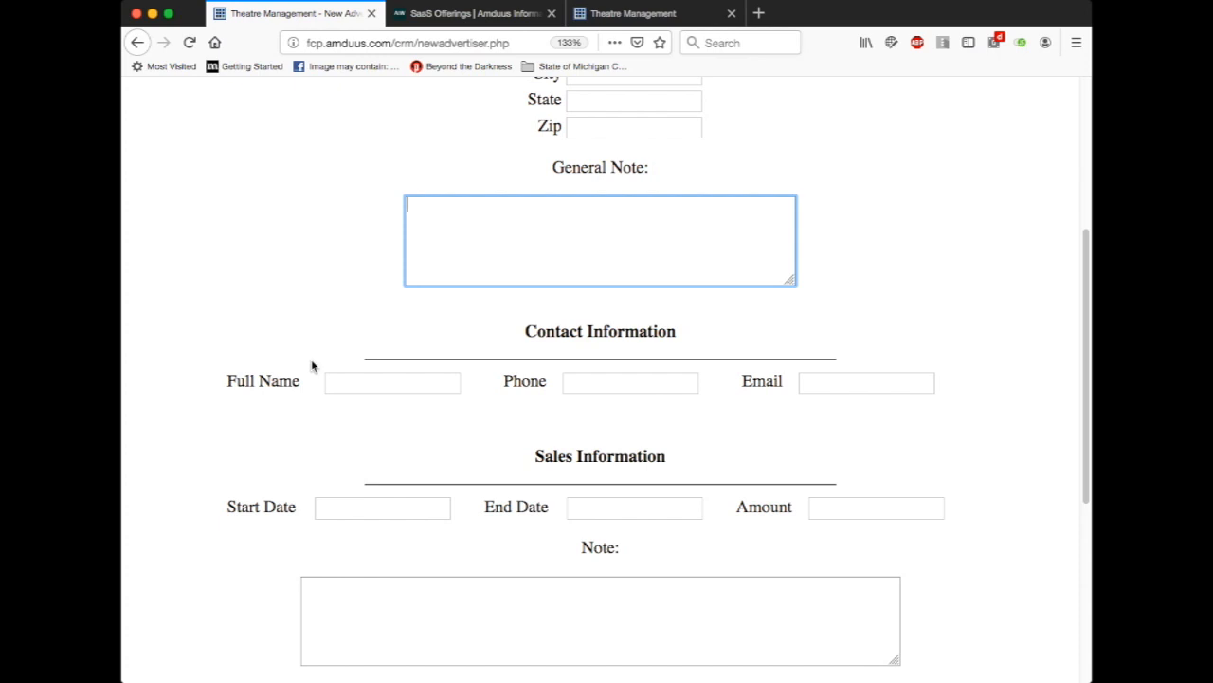
pyautogui.scroll(-2, 530, 372)
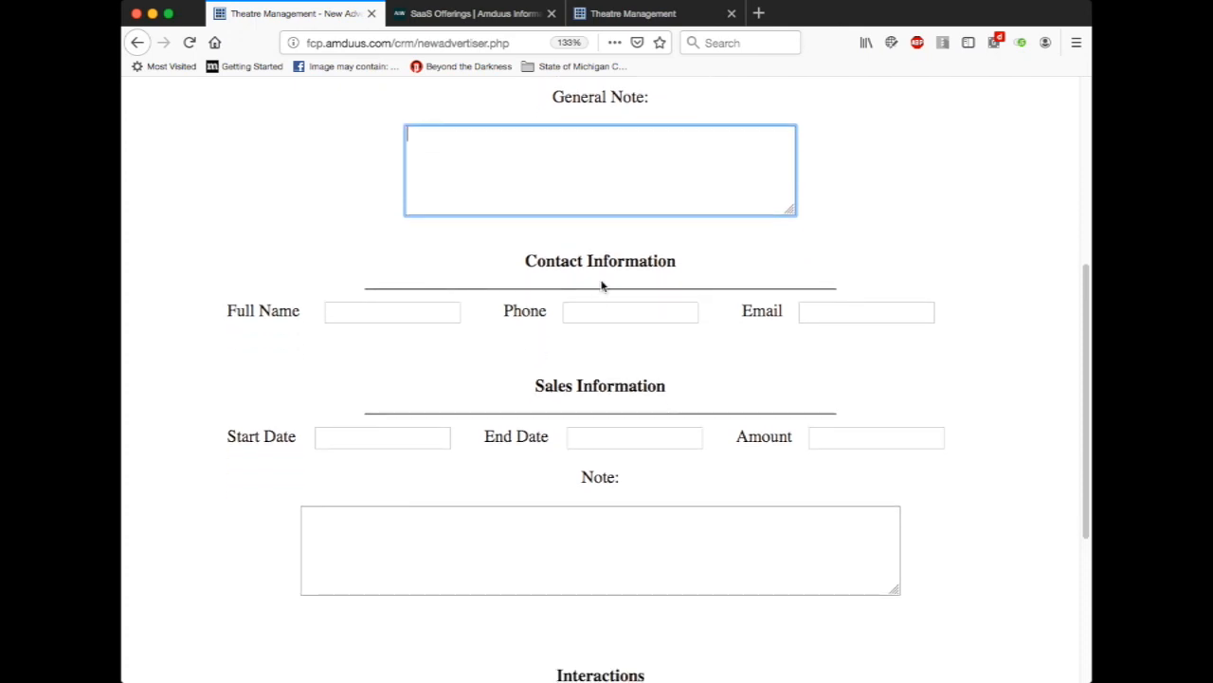
pyautogui.click(396, 315)
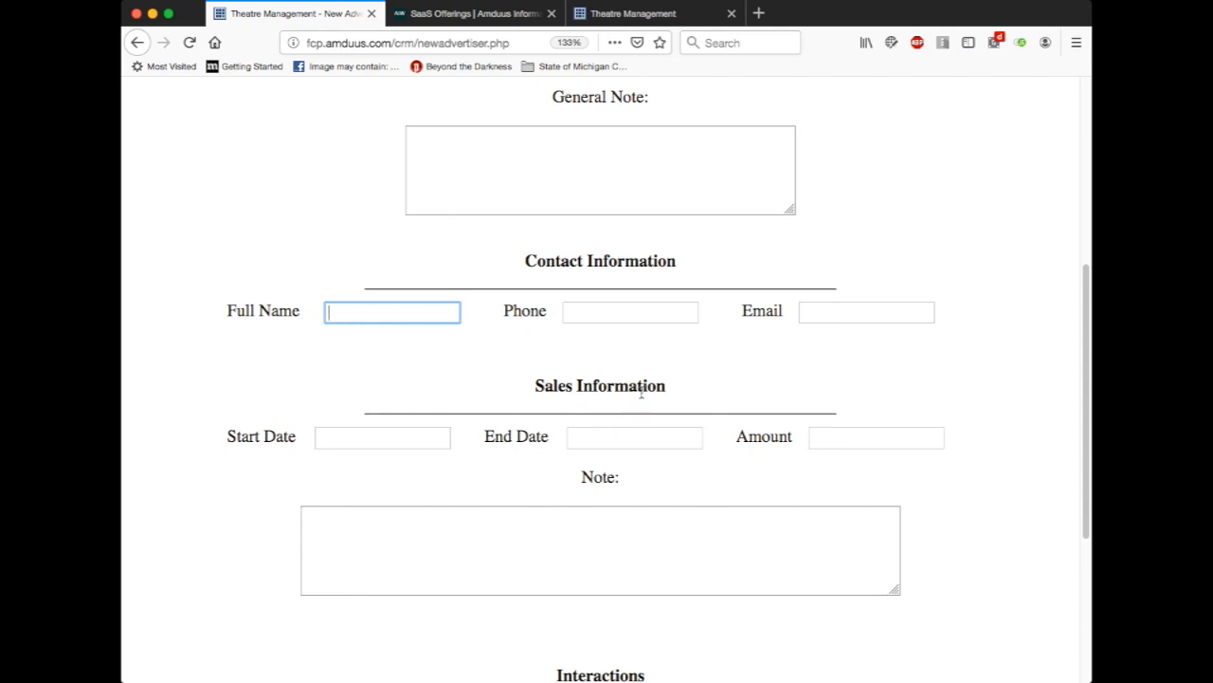
# Examine the sales dates, amount, sales note and interactions fields of the new advertiser form.
pyautogui.scroll(-2, 641, 391)
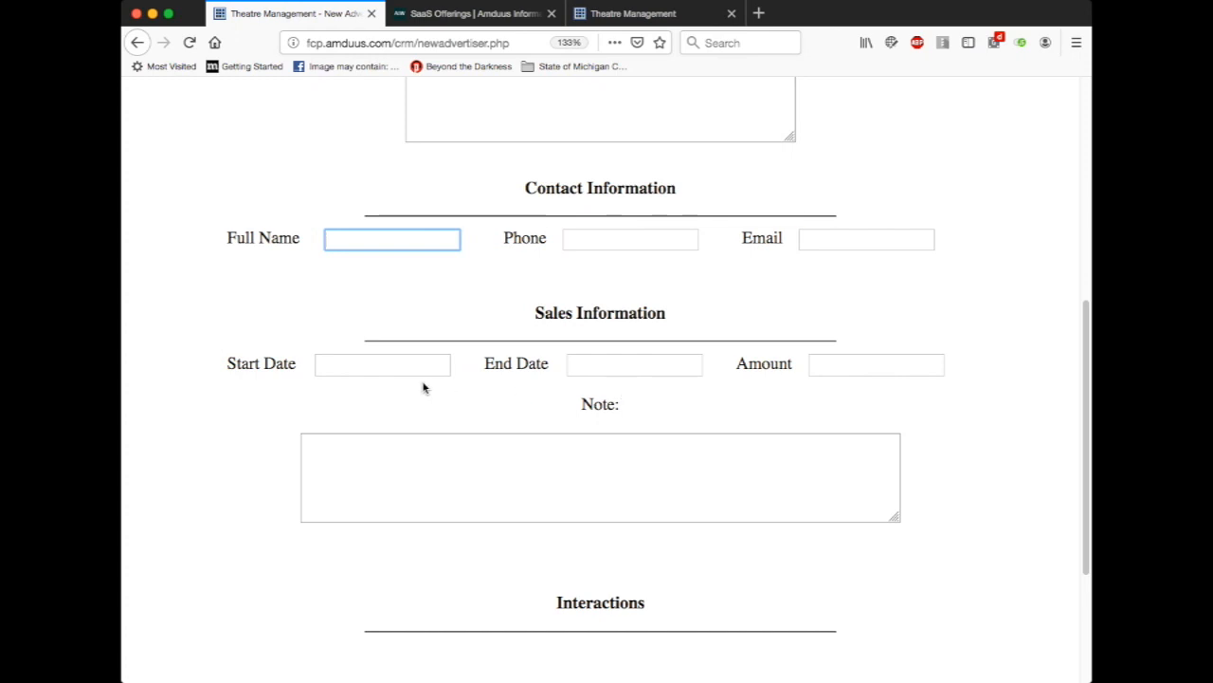
pyautogui.click(394, 369)
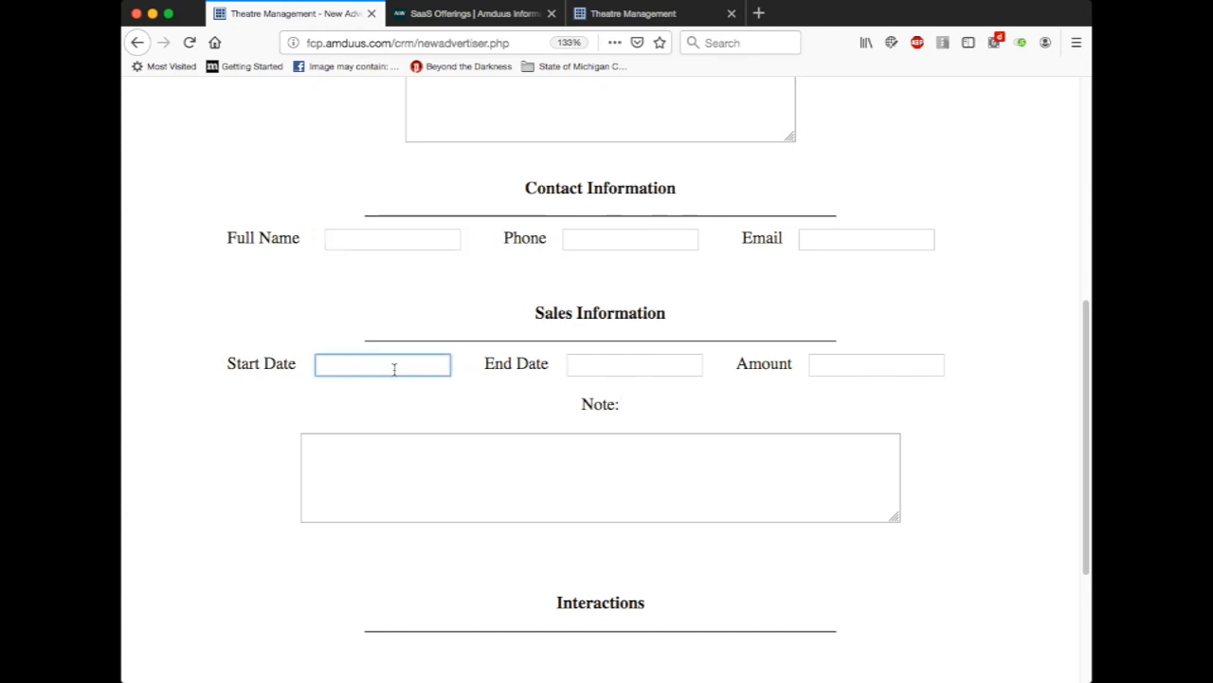
pyautogui.click(839, 374)
pyautogui.click(721, 477)
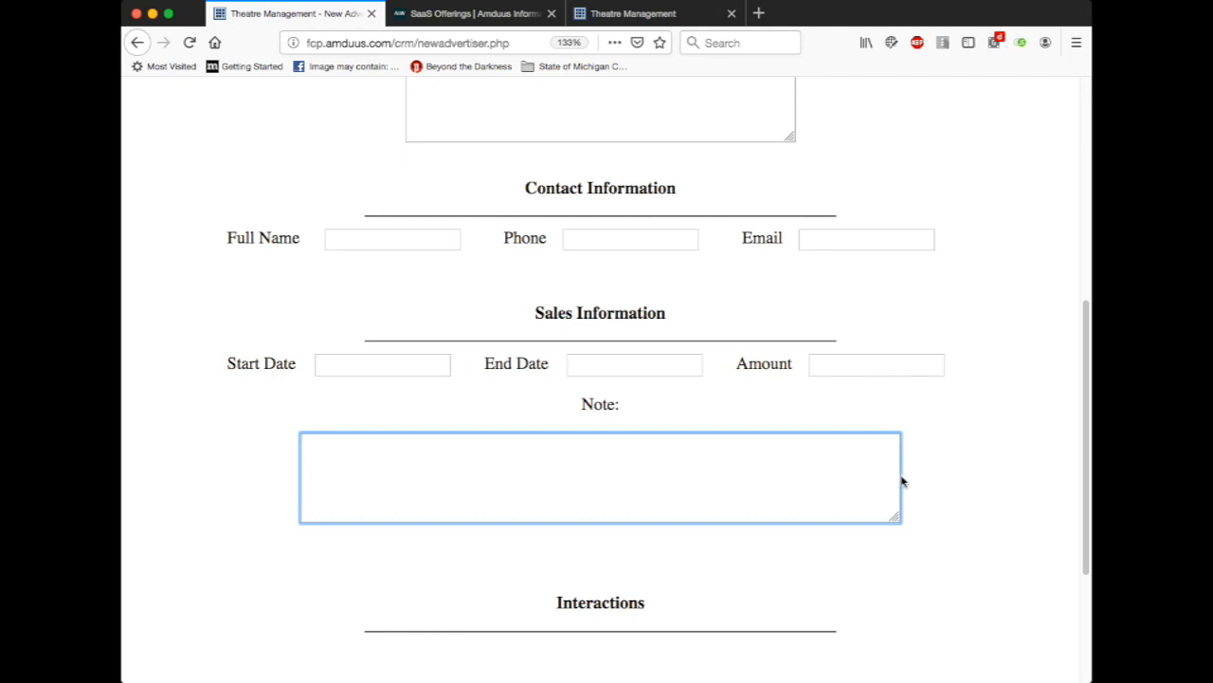
pyautogui.click(962, 483)
pyautogui.scroll(-3, 960, 481)
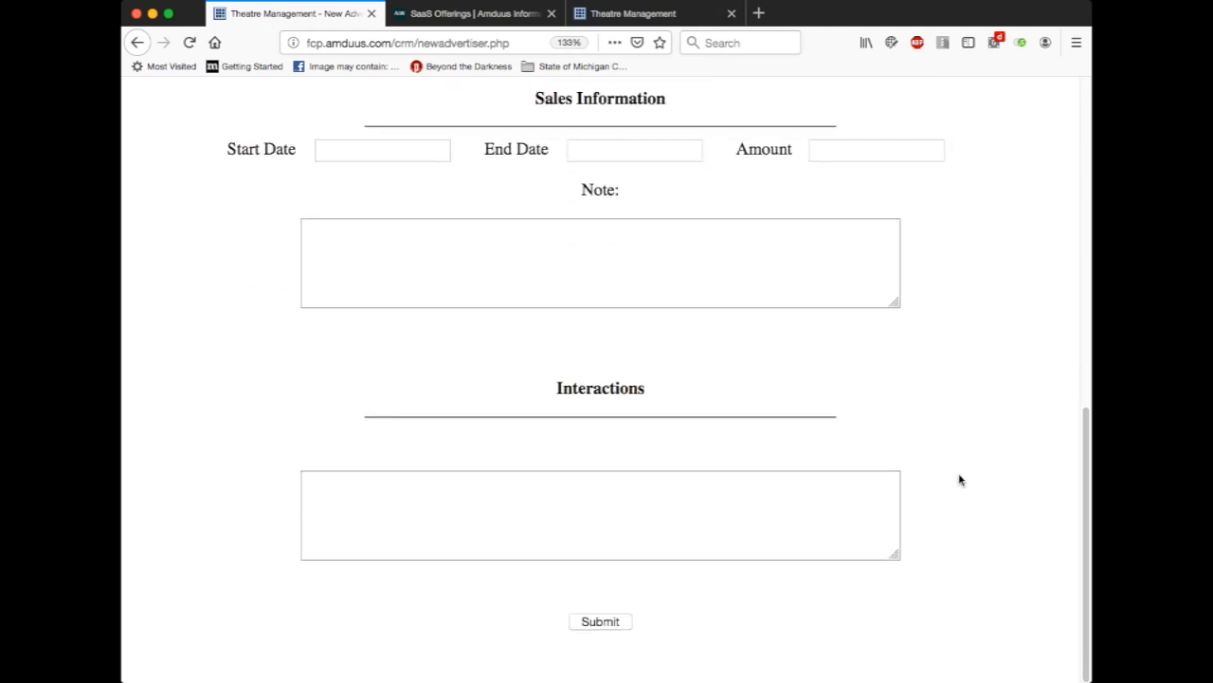
pyautogui.click(820, 489)
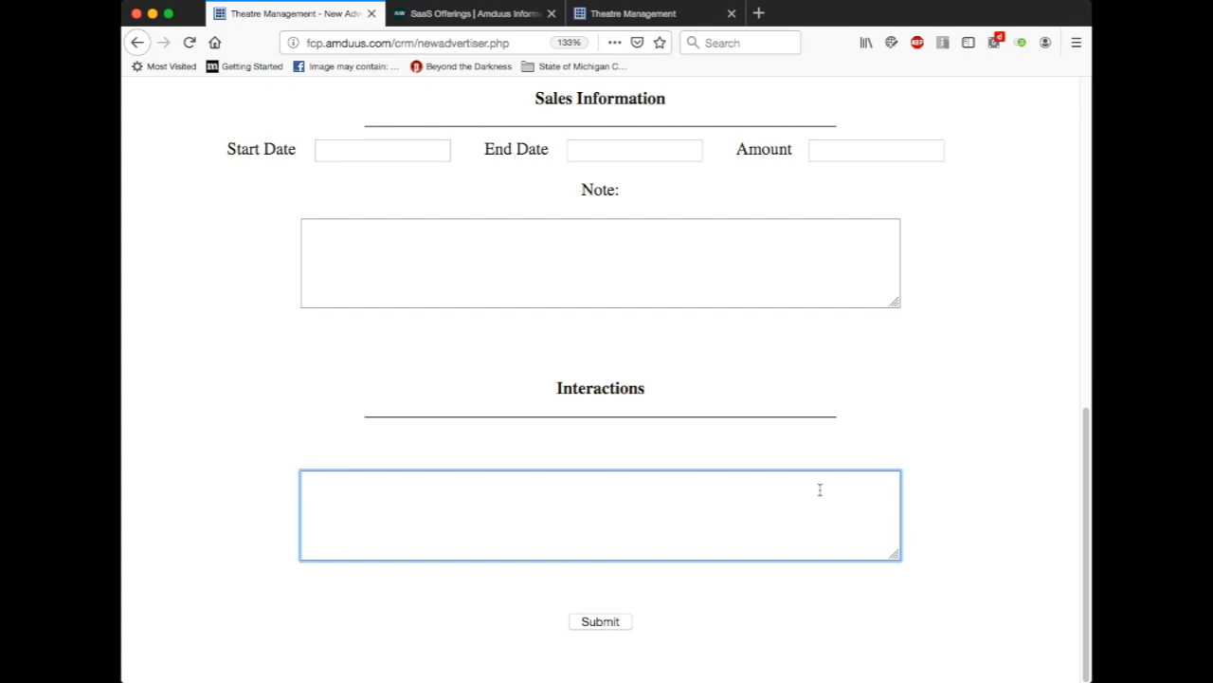
pyautogui.scroll(10, 232, 411)
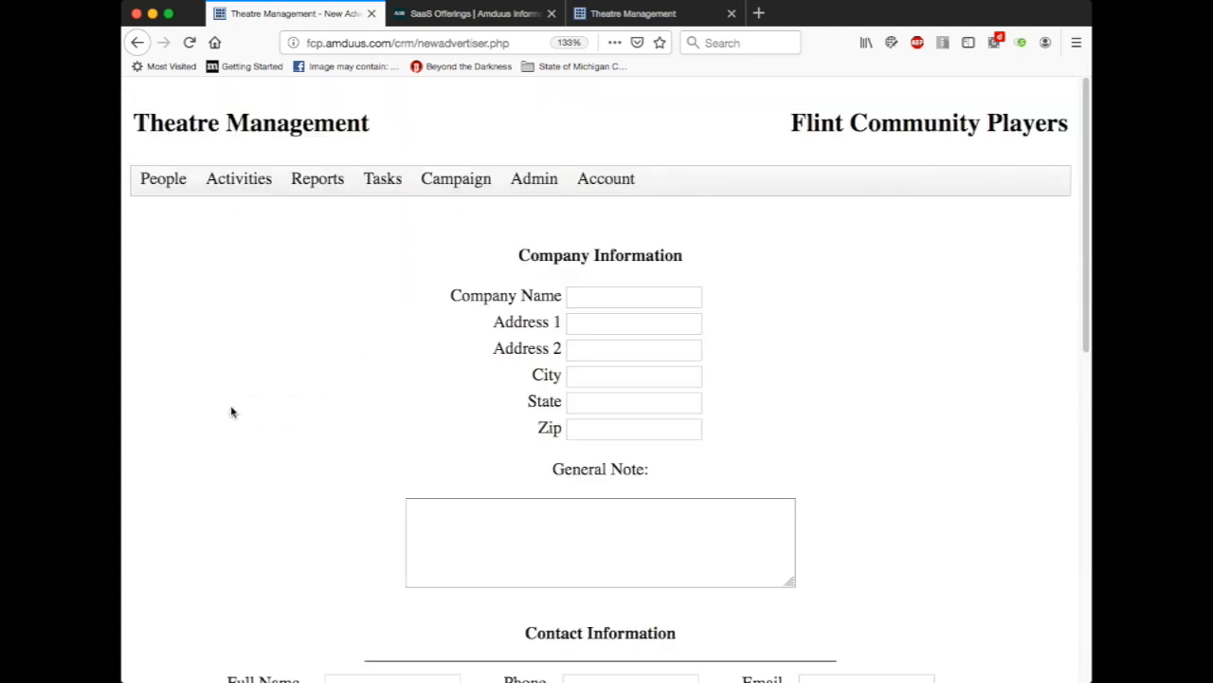
# Open the Use For Test advertiser record from the advertiser search.
pyautogui.click(164, 186)
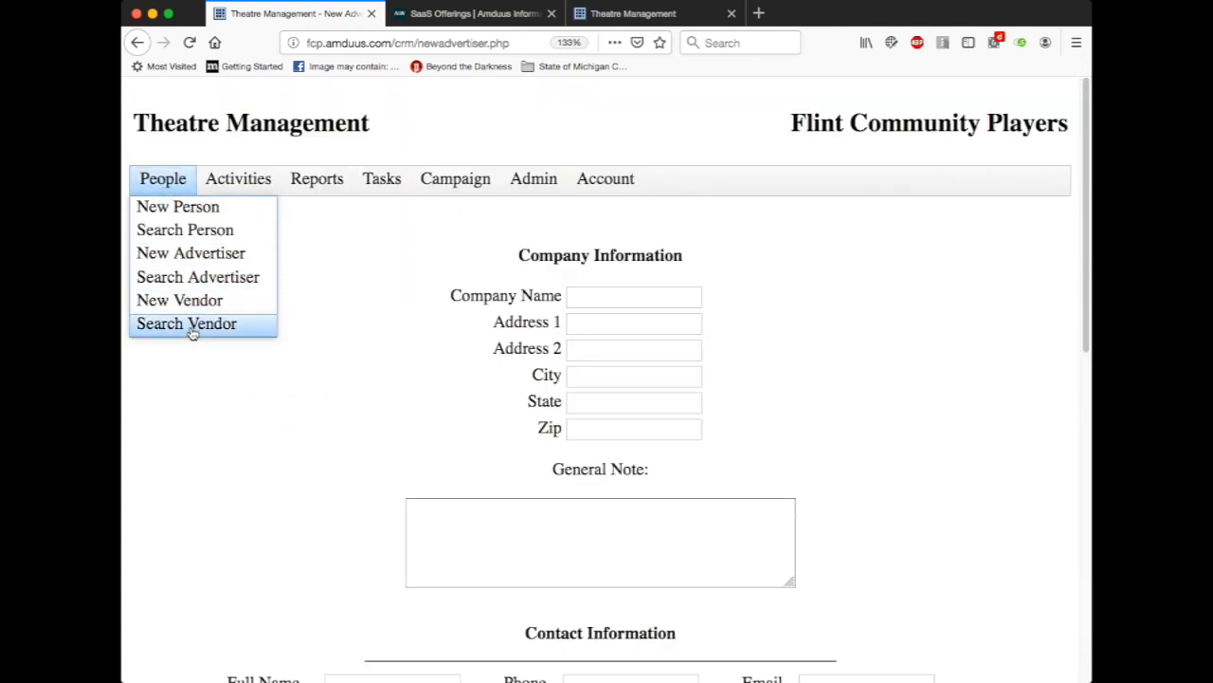
pyautogui.click(180, 278)
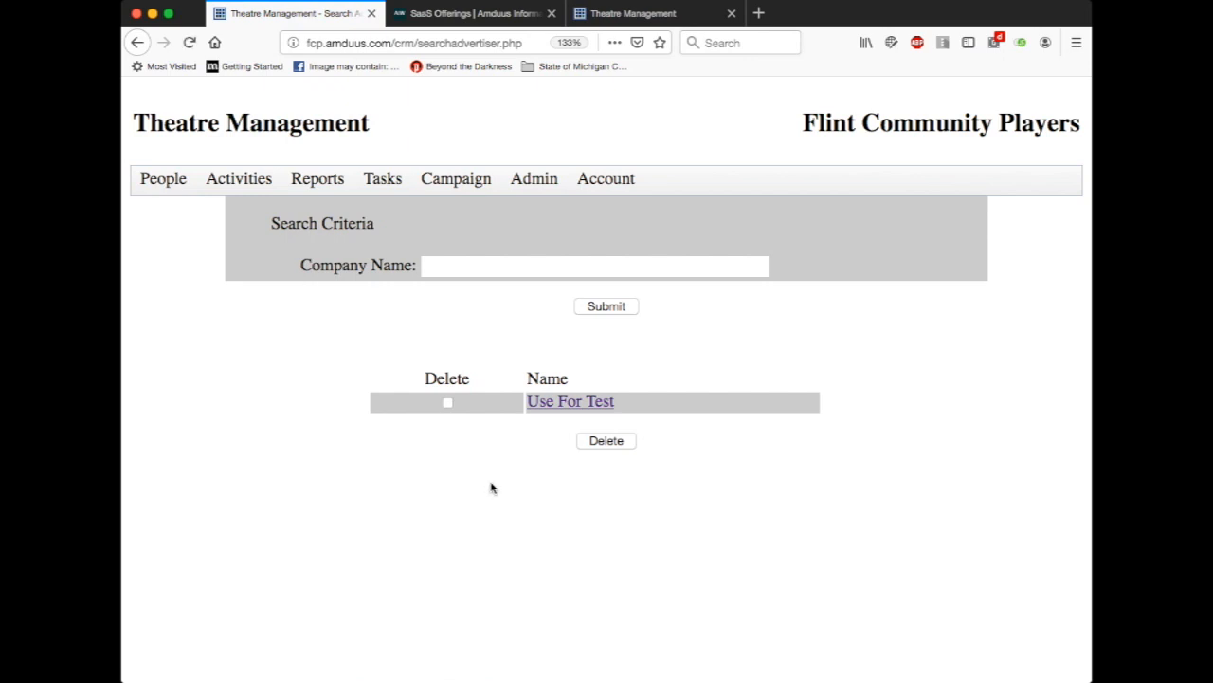
pyautogui.click(550, 405)
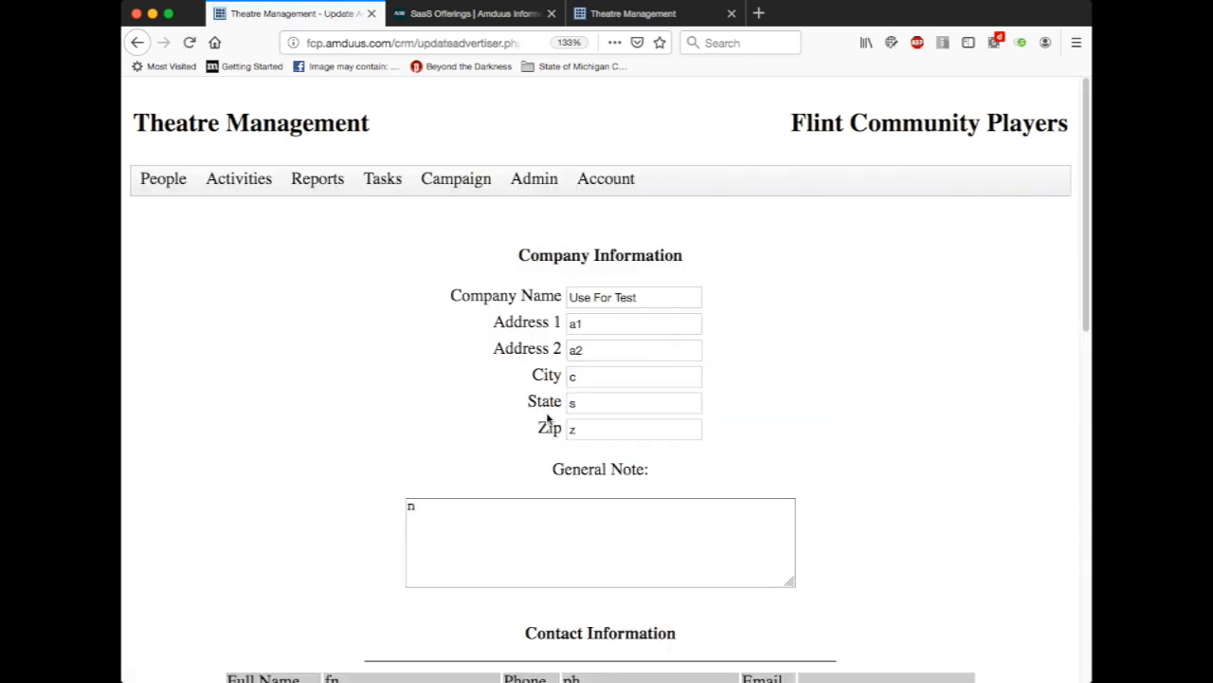
# Examine the stored contacts, sales entries and interaction history of the Use For Test advertiser record.
pyautogui.scroll(-4, 428, 405)
pyautogui.scroll(-4, 428, 401)
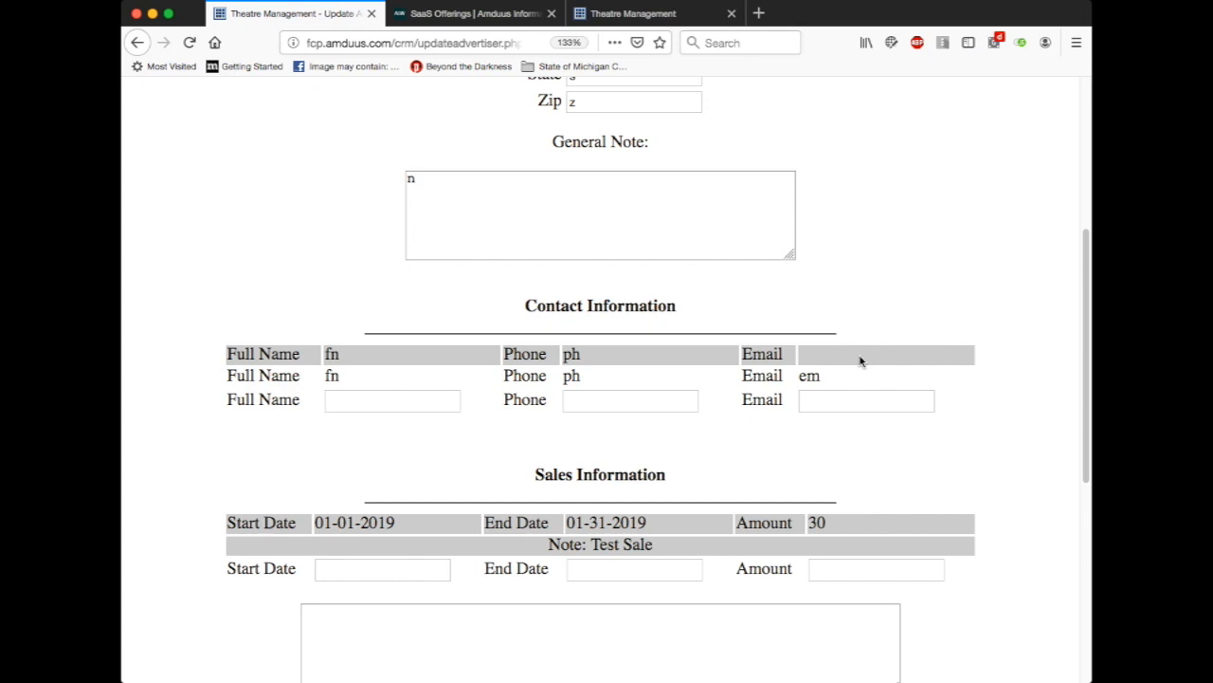
pyautogui.moveTo(822, 378); pyautogui.dragTo(789, 394)
pyautogui.click(783, 397)
pyautogui.scroll(-3, 748, 439)
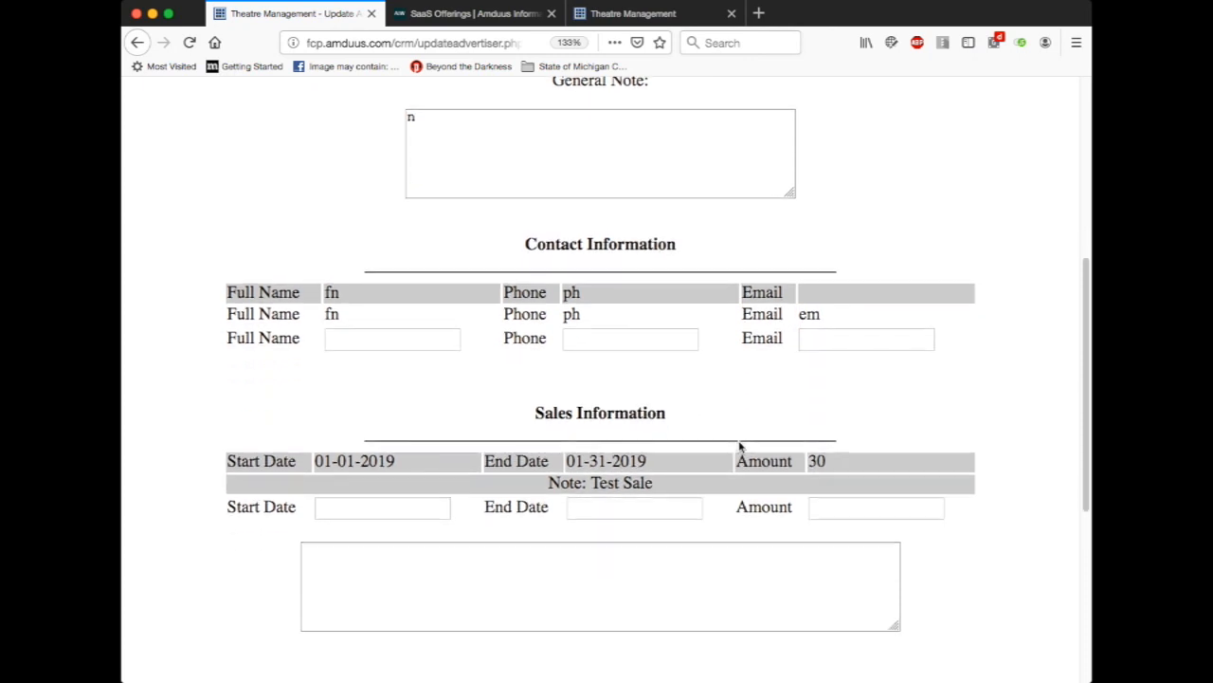
pyautogui.scroll(-3, 737, 442)
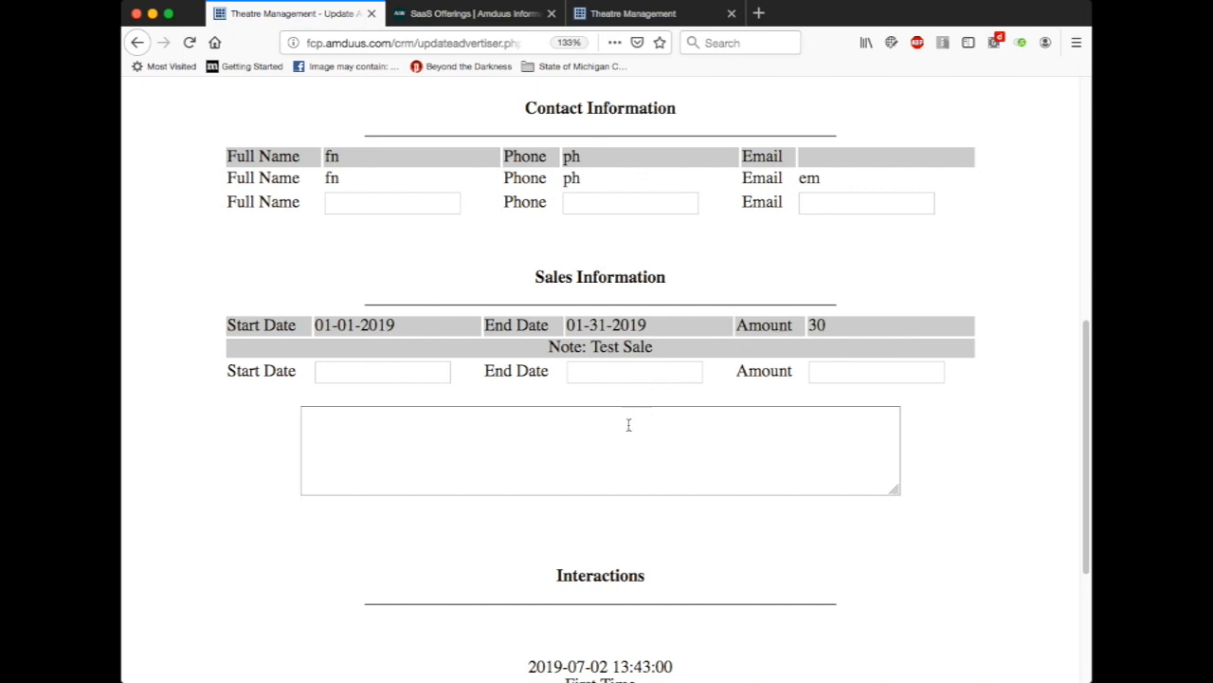
pyautogui.scroll(-1, 632, 424)
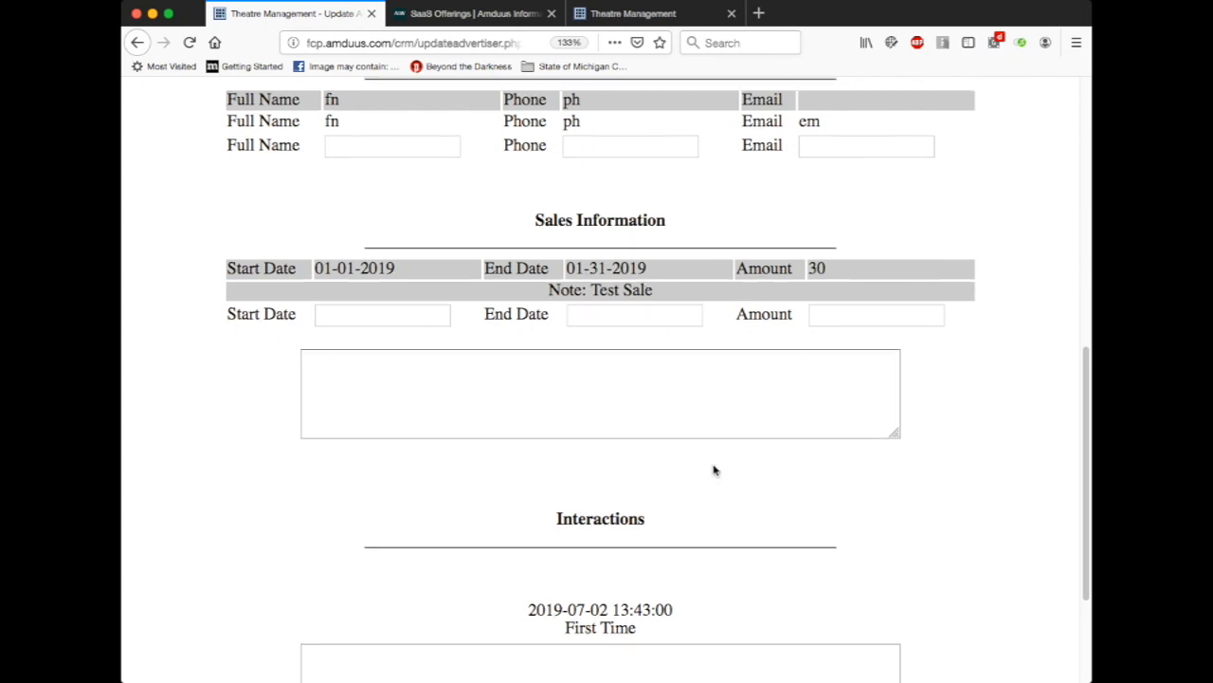
pyautogui.scroll(-3, 713, 466)
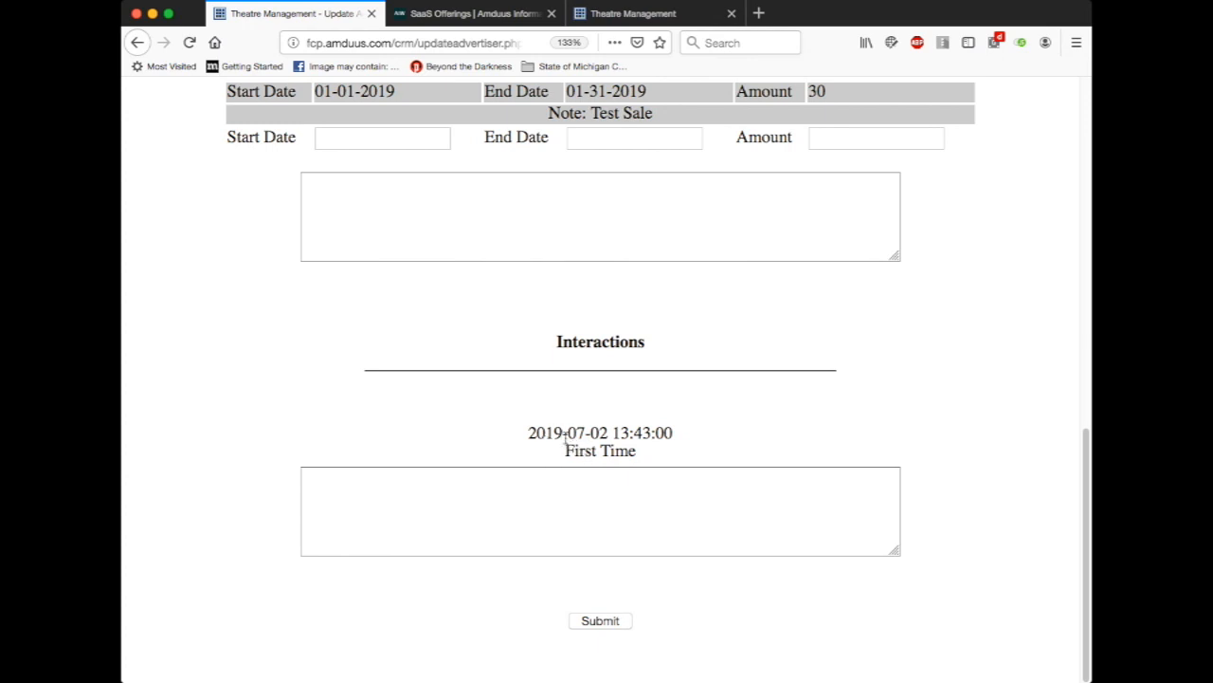
# Add the interaction note "Another interaction" to the Use For Test advertiser record and submit the update.
pyautogui.click(566, 509)
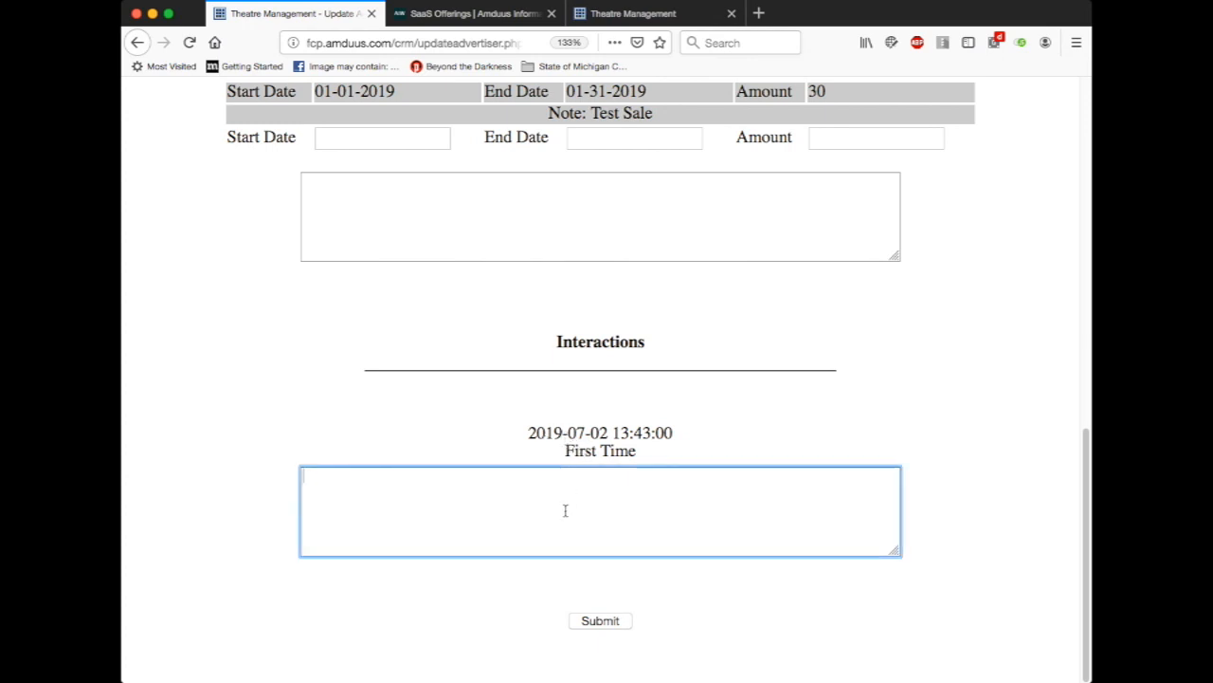
pyautogui.write('Another in')
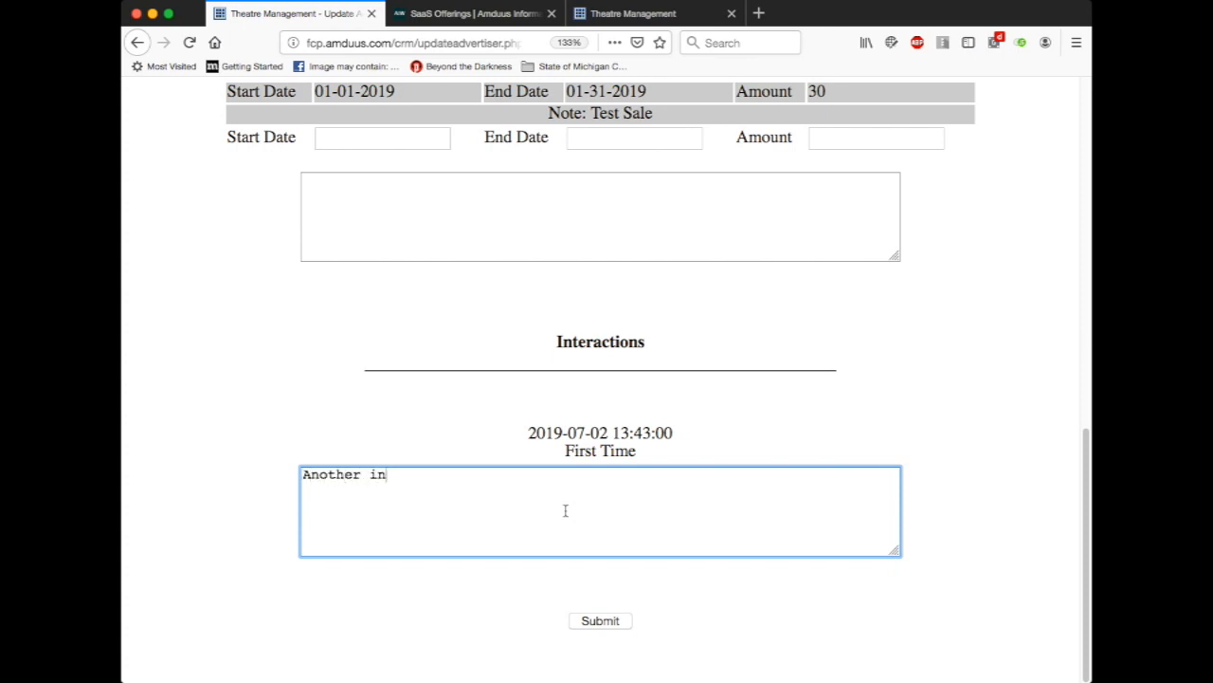
pyautogui.write('teraction')
pyautogui.click(600, 620)
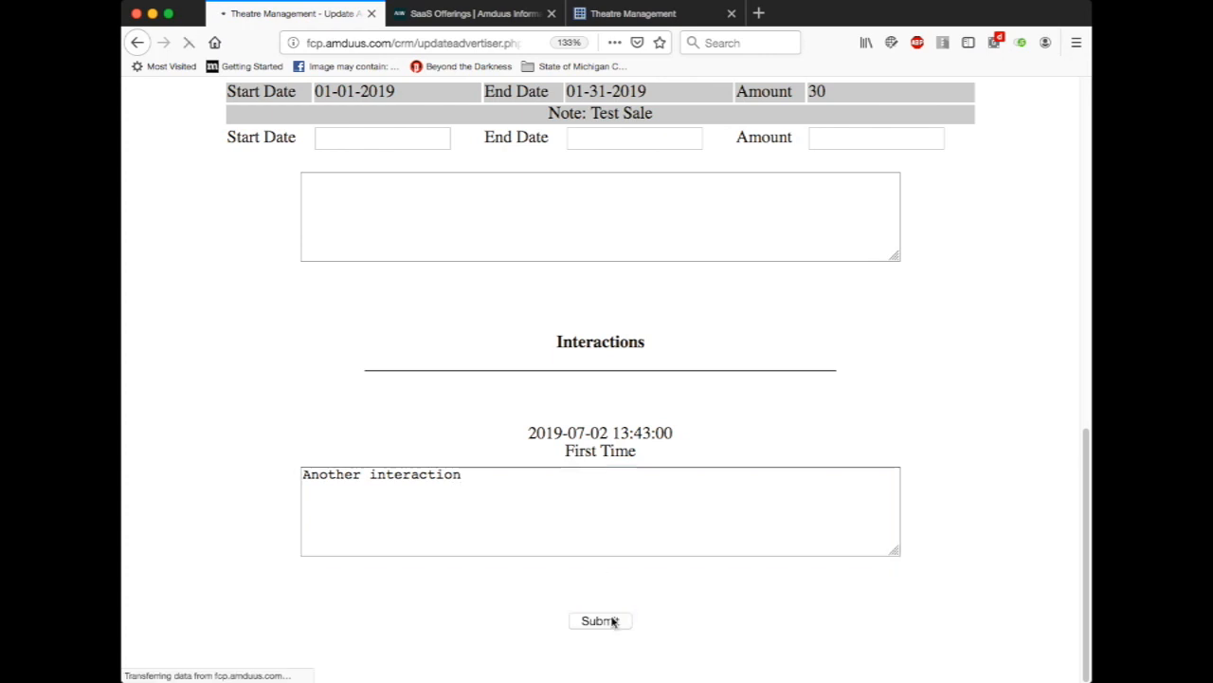
# Examine the updated interaction history and the sales information of the Use For Test advertiser record.
pyautogui.scroll(-3, 610, 559)
pyautogui.scroll(-10, 610, 559)
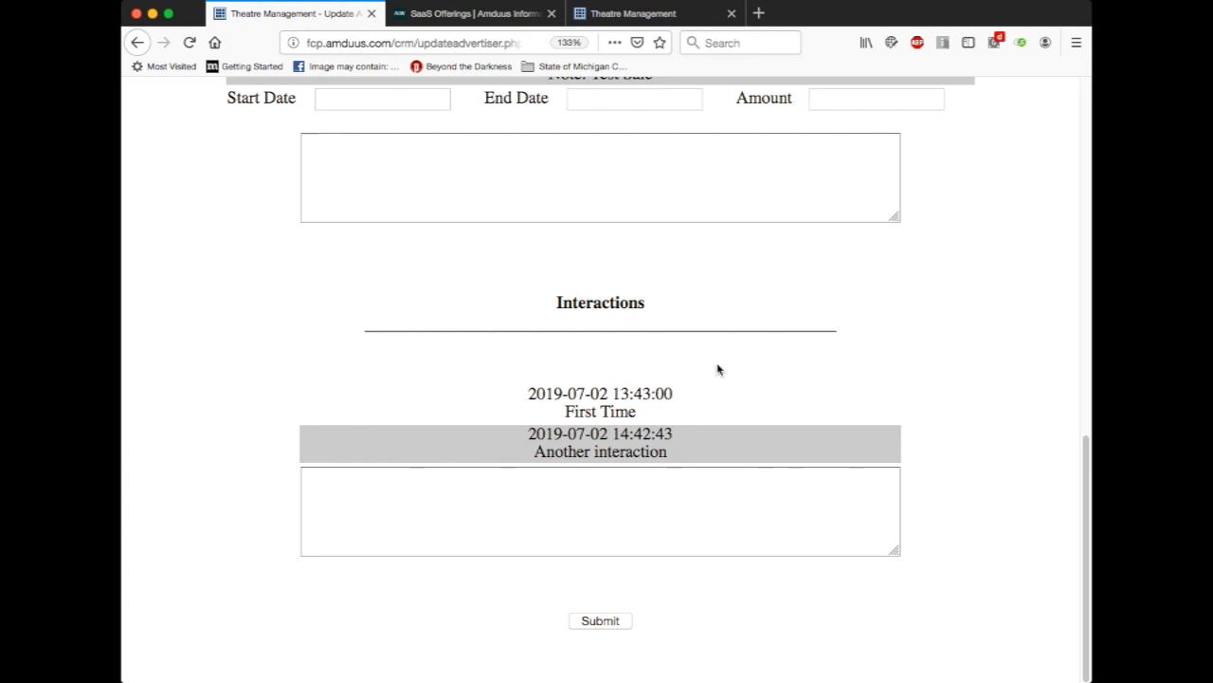
pyautogui.scroll(3, 726, 442)
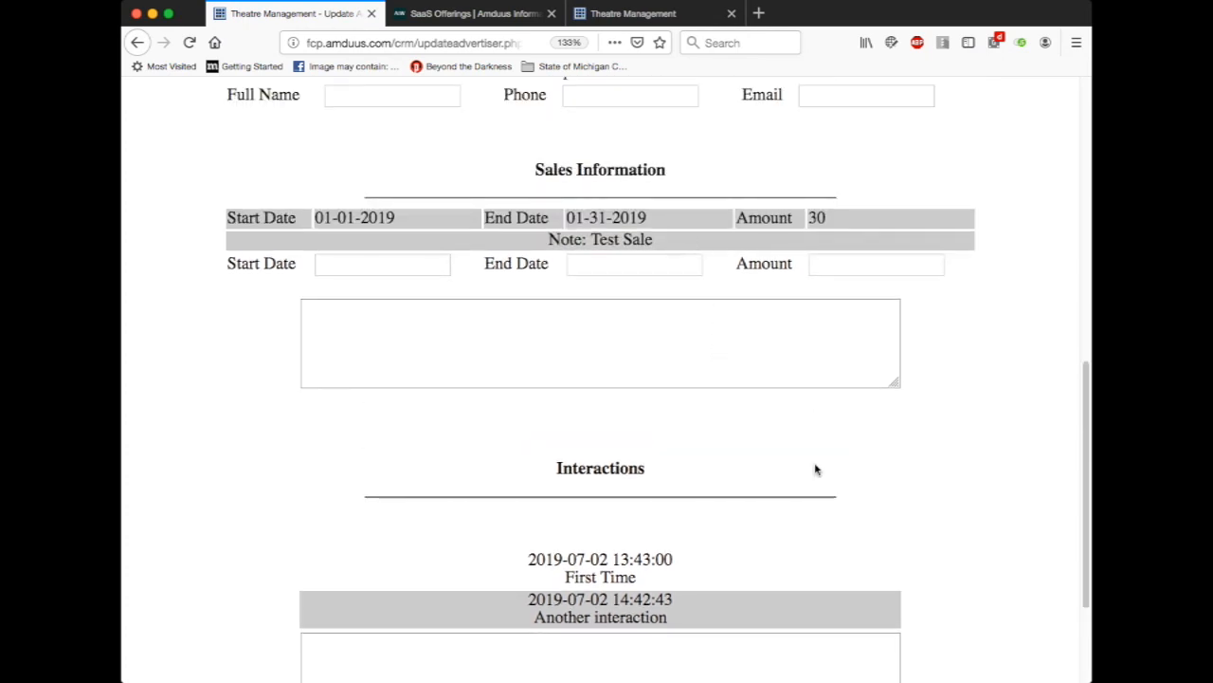
pyautogui.scroll(-1, 794, 595)
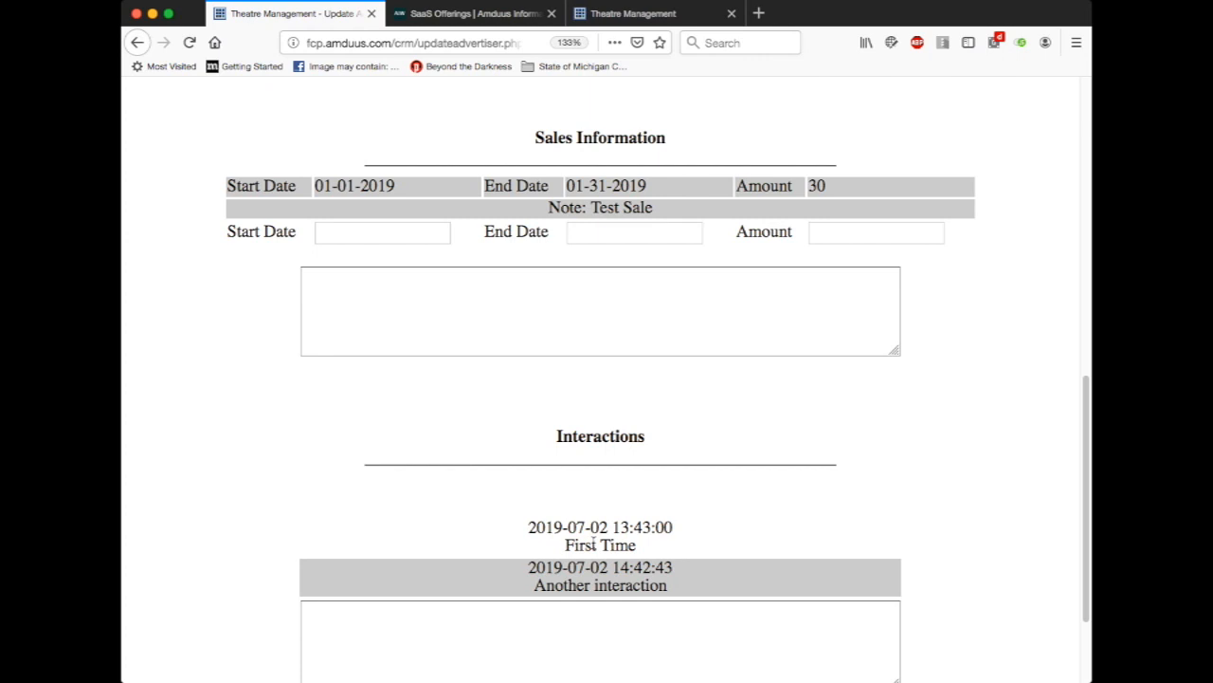
pyautogui.scroll(-1, 594, 543)
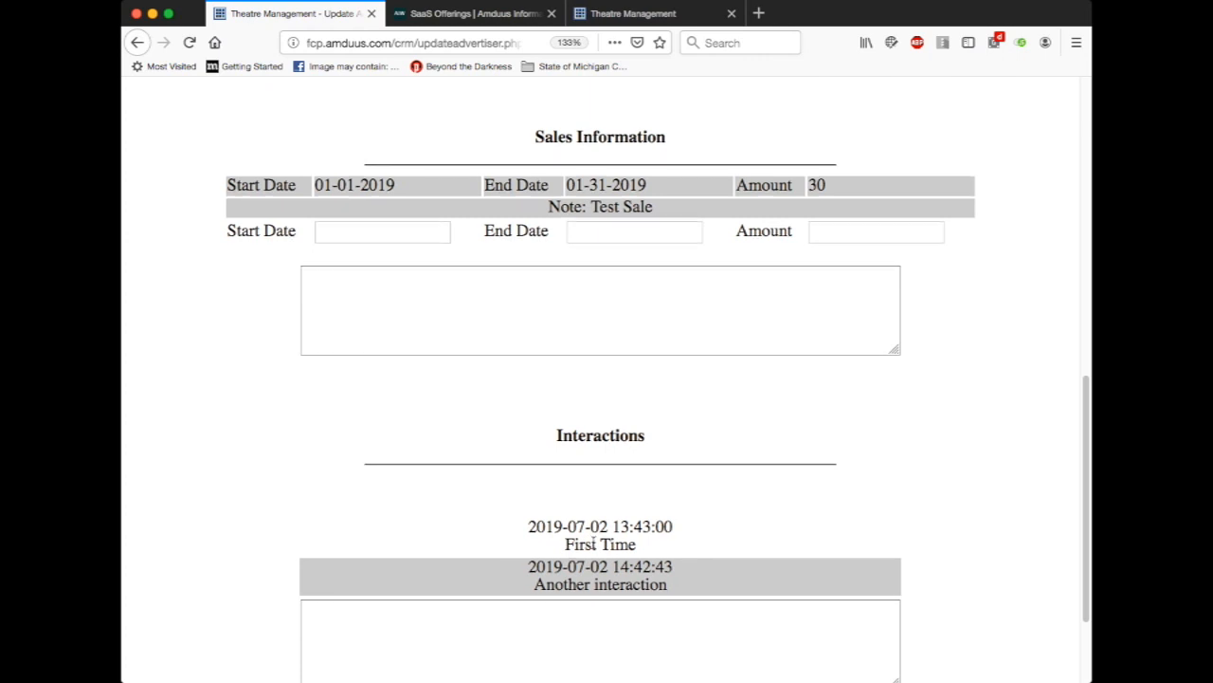
pyautogui.scroll(-3, 593, 543)
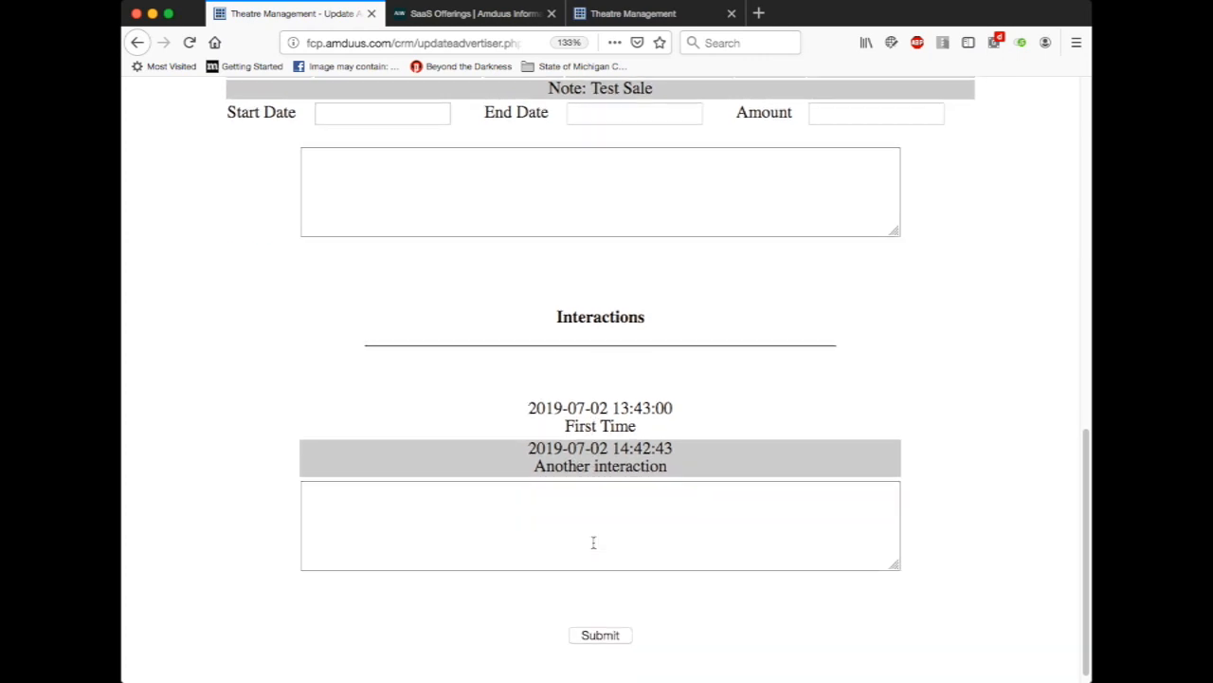
pyautogui.scroll(10, 593, 541)
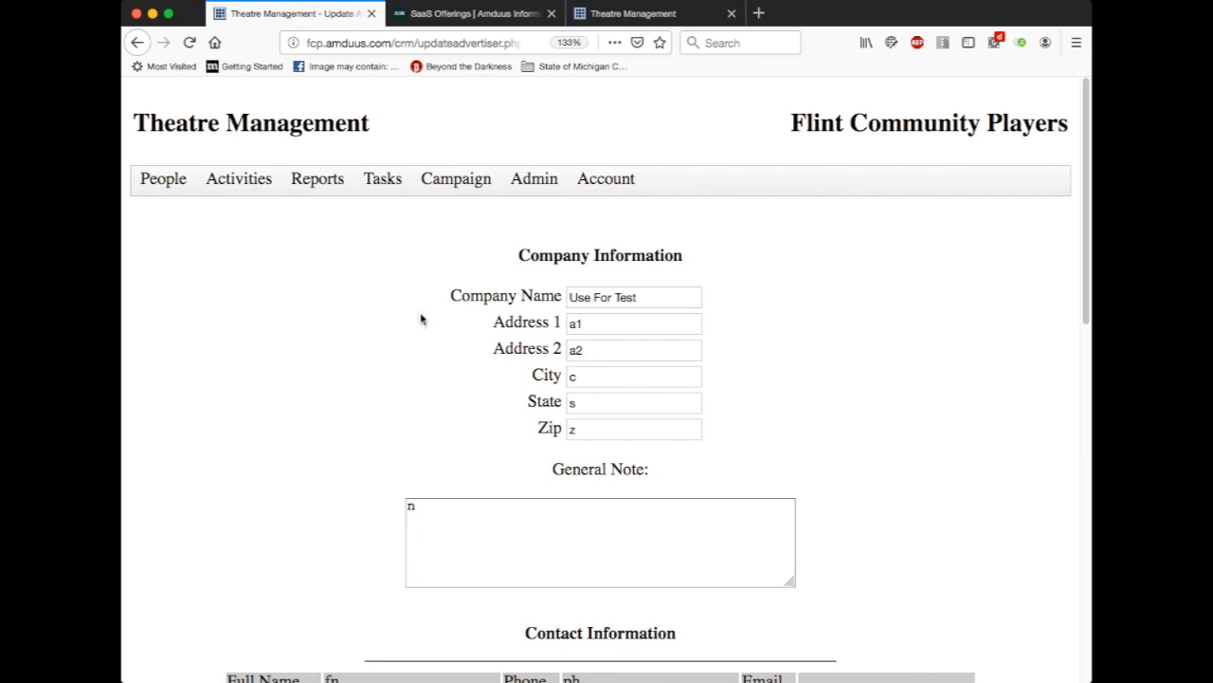
pyautogui.click(166, 191)
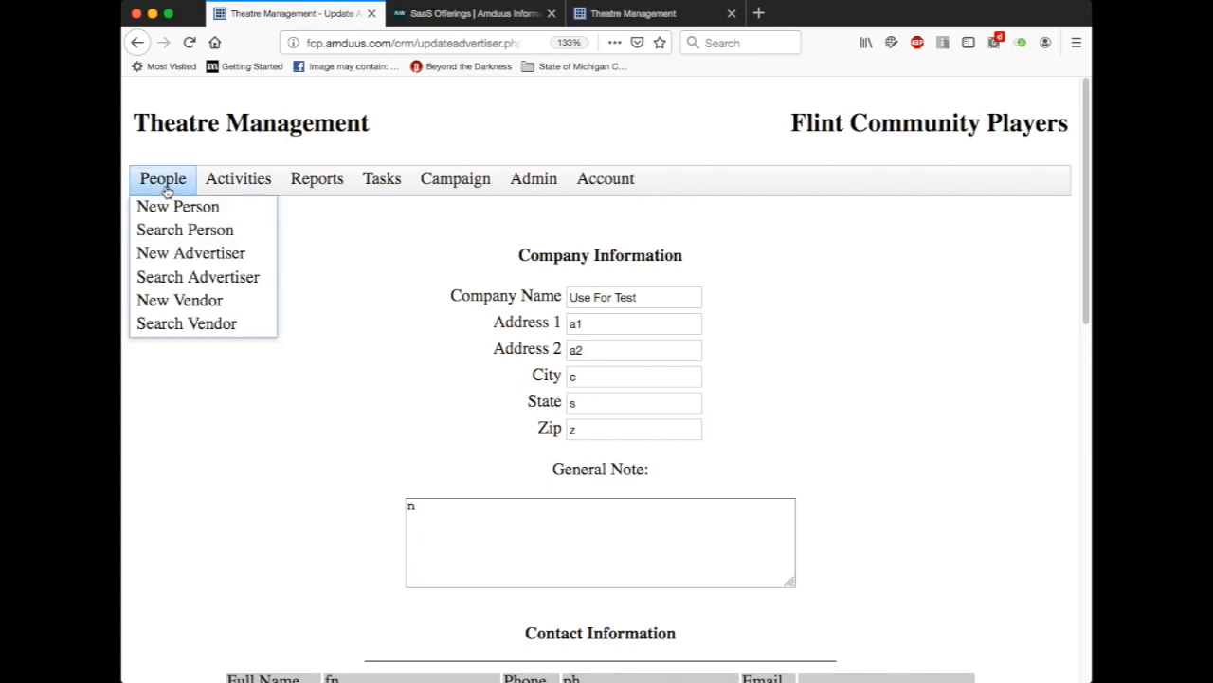
pyautogui.click(370, 330)
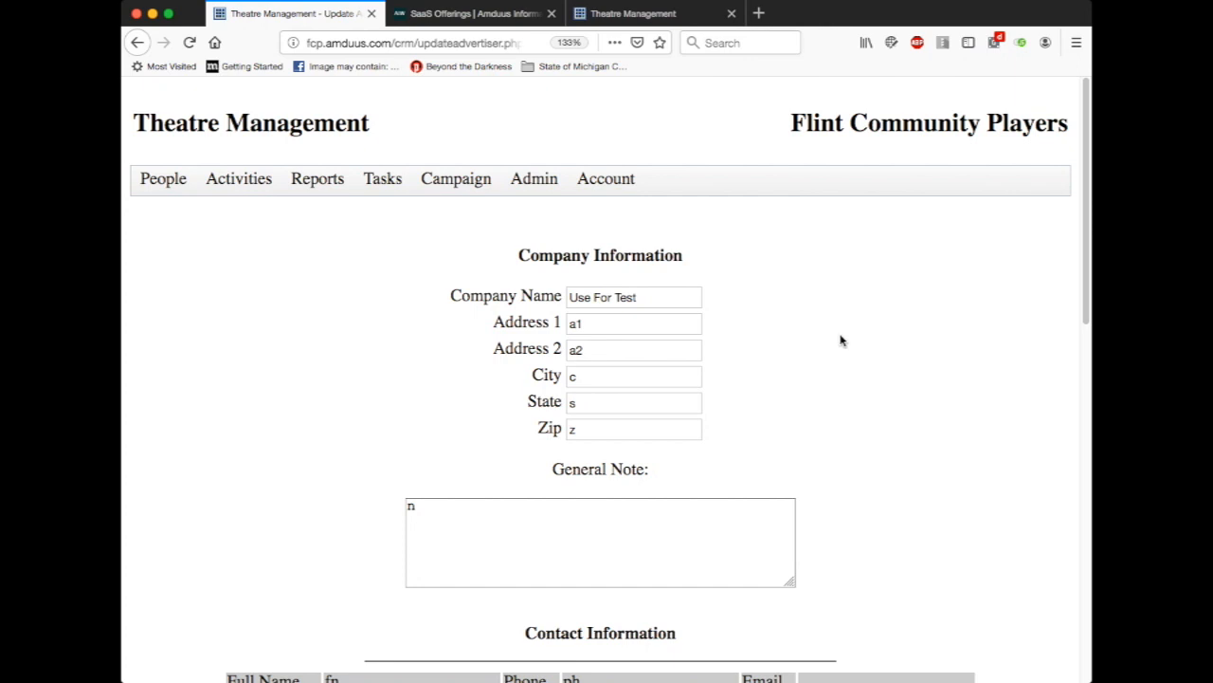
pyautogui.click(322, 184)
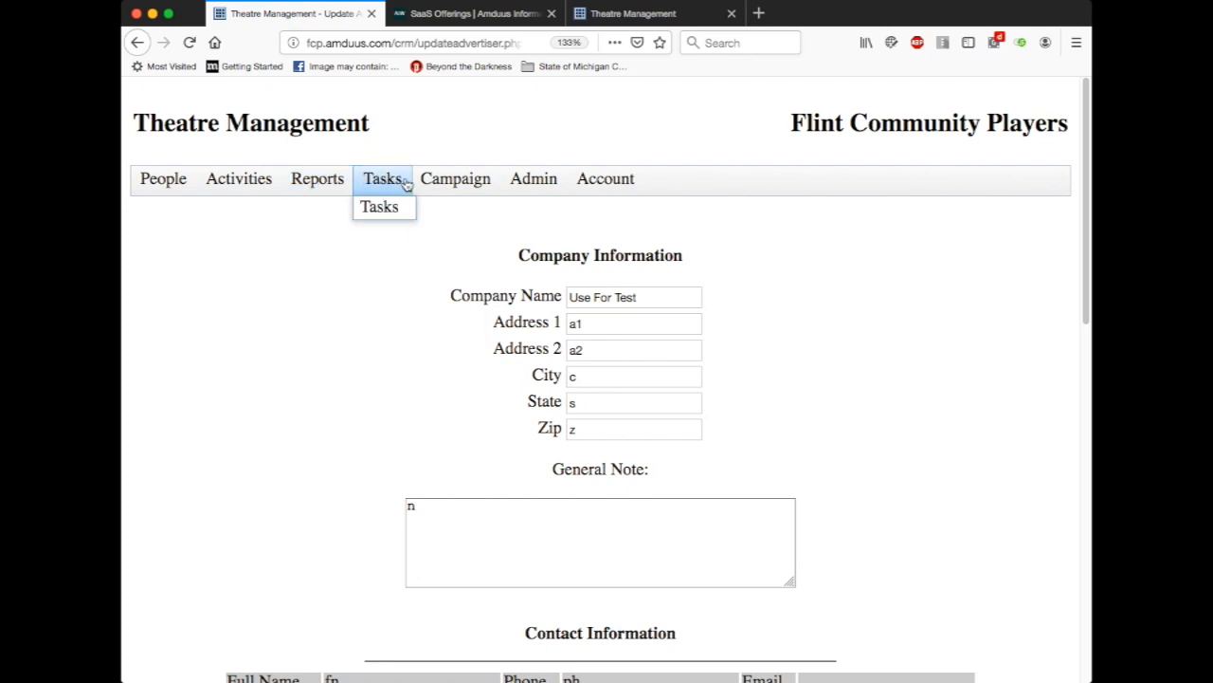
pyautogui.moveTo(443, 180)
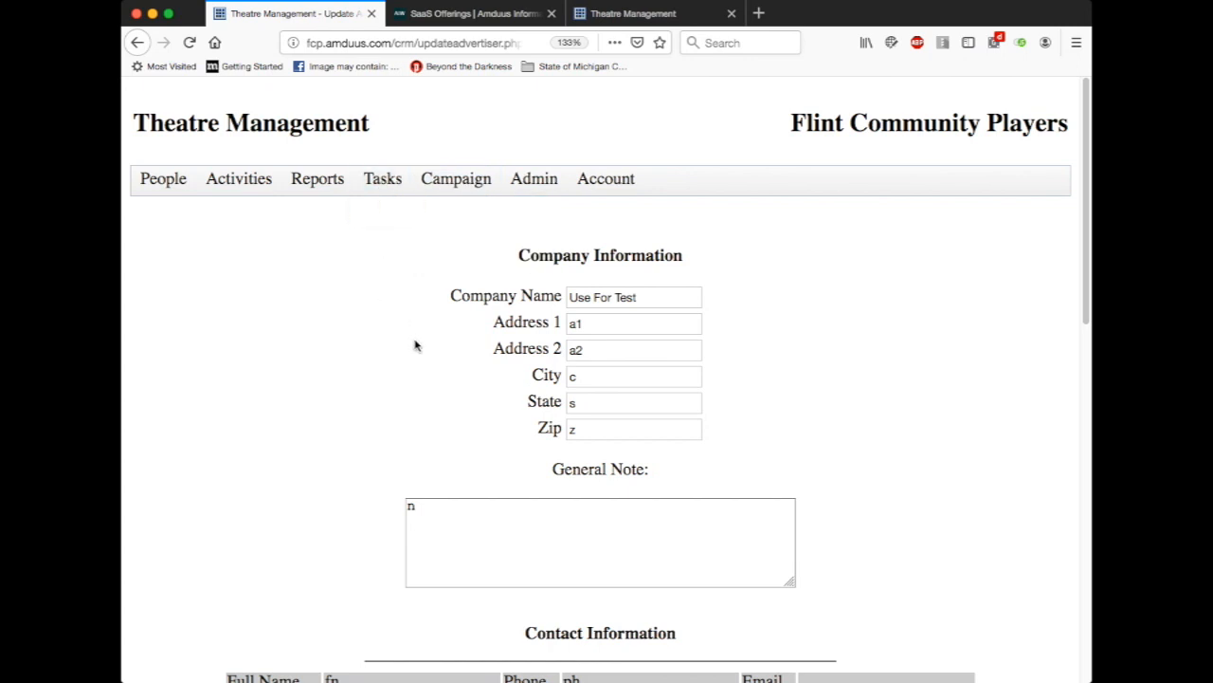
pyautogui.scroll(-5, 414, 344)
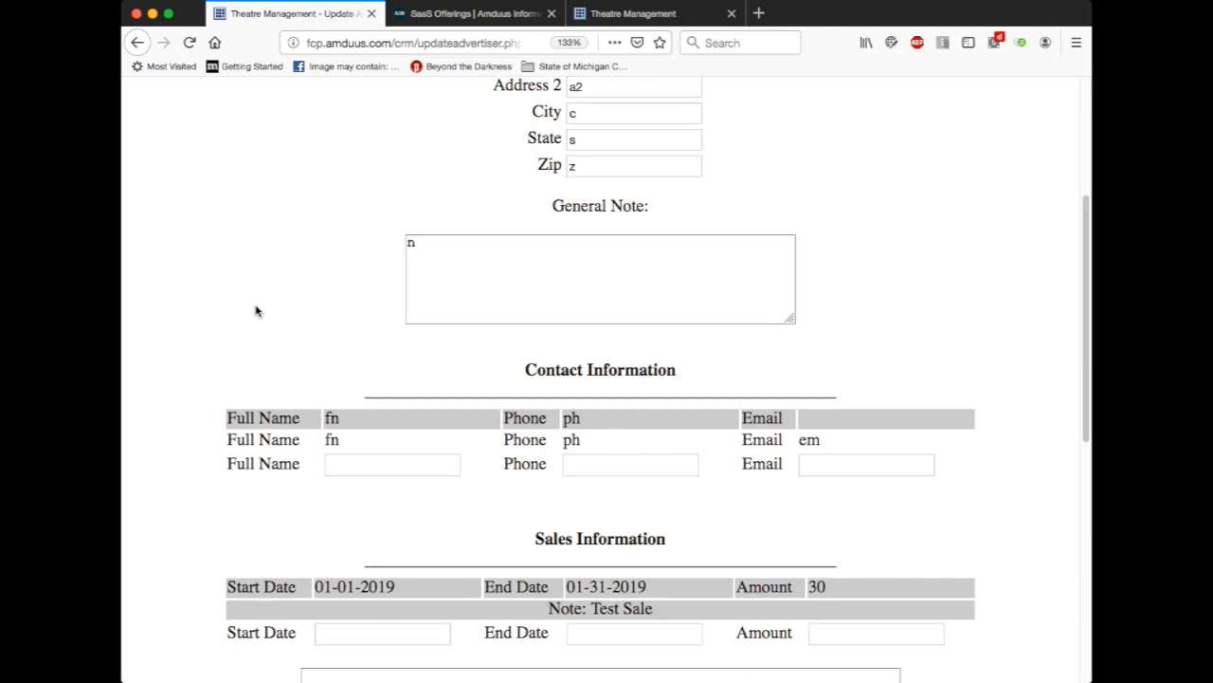
pyautogui.scroll(-5, 255, 311)
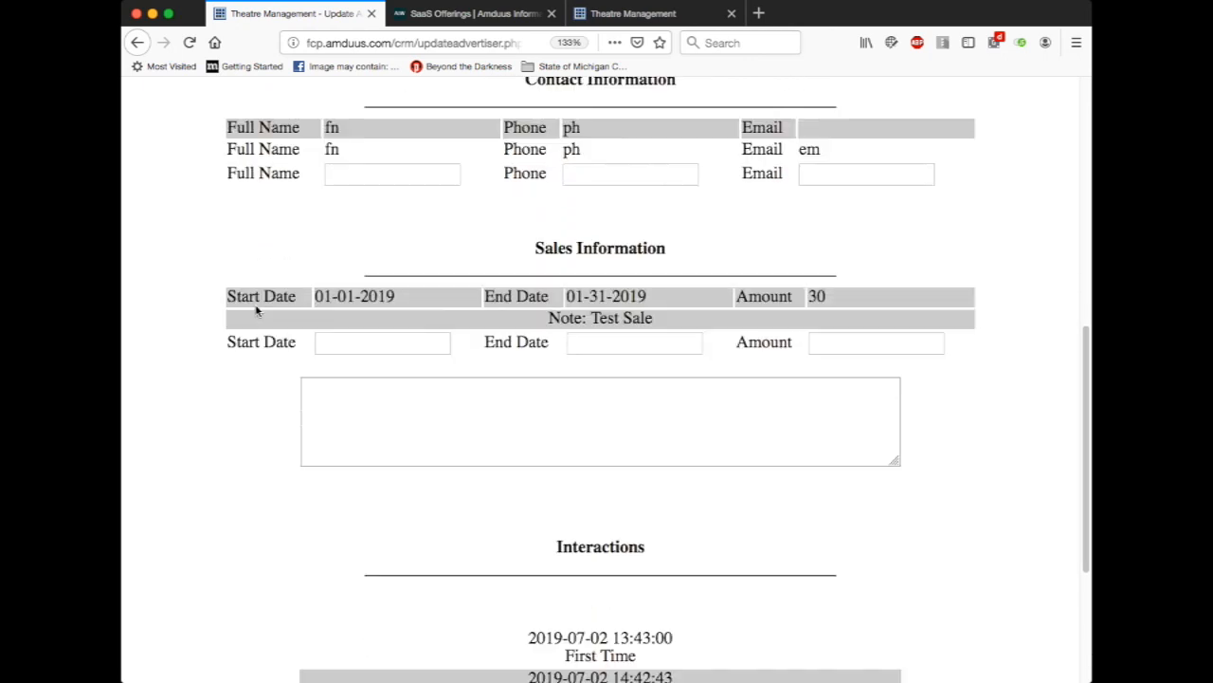
pyautogui.scroll(10, 255, 311)
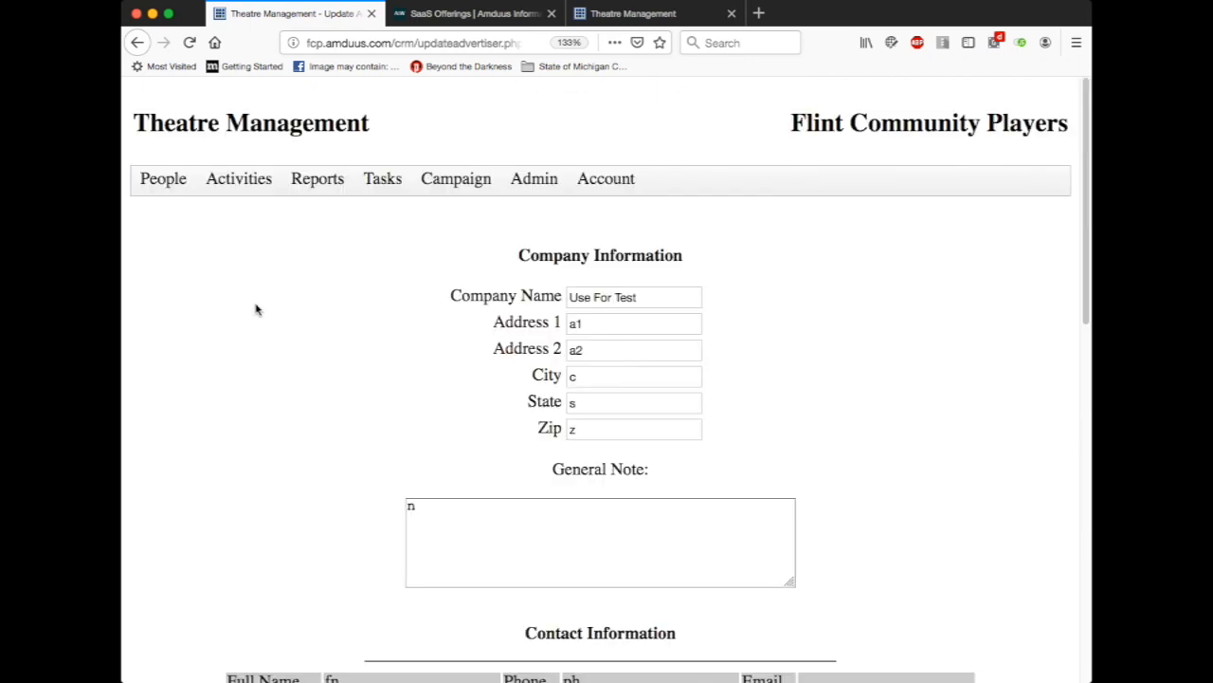